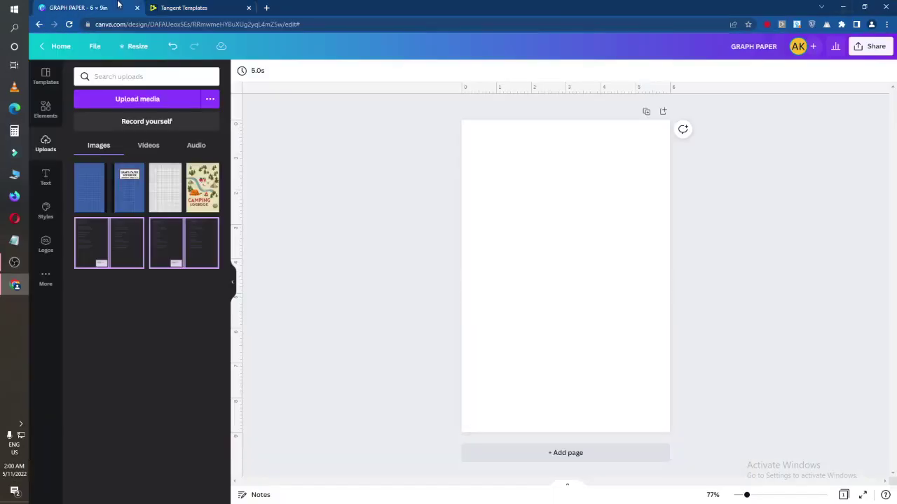
Go to Canva home, start a custom-size design, then switch to the Tangent Templates site.
{"action": "left_click", "coordinate": [62, 47]}
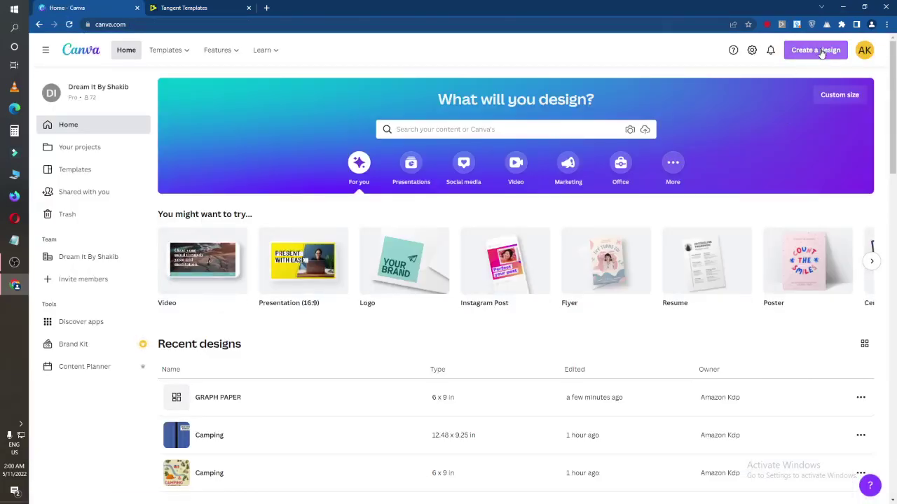
{"action": "left_click", "coordinate": [816, 50]}
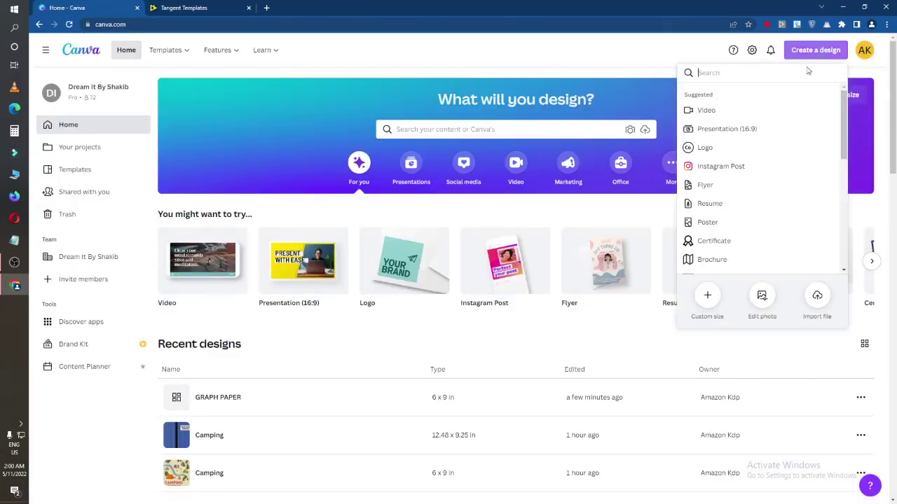
{"action": "left_click", "coordinate": [706, 299]}
{"action": "left_click", "coordinate": [201, 7]}
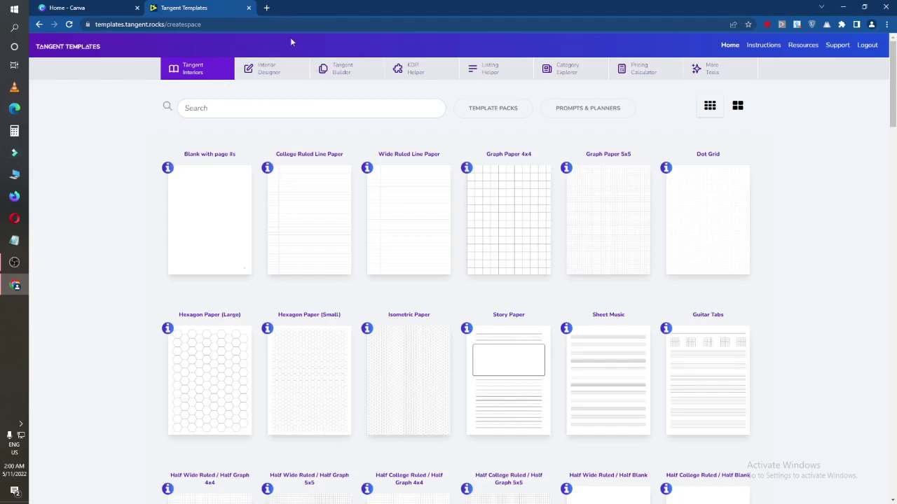
In the KDP Helper, keep Paperback as the cover type and choose a 6 x 9 trim size.
{"action": "left_click", "coordinate": [429, 68]}
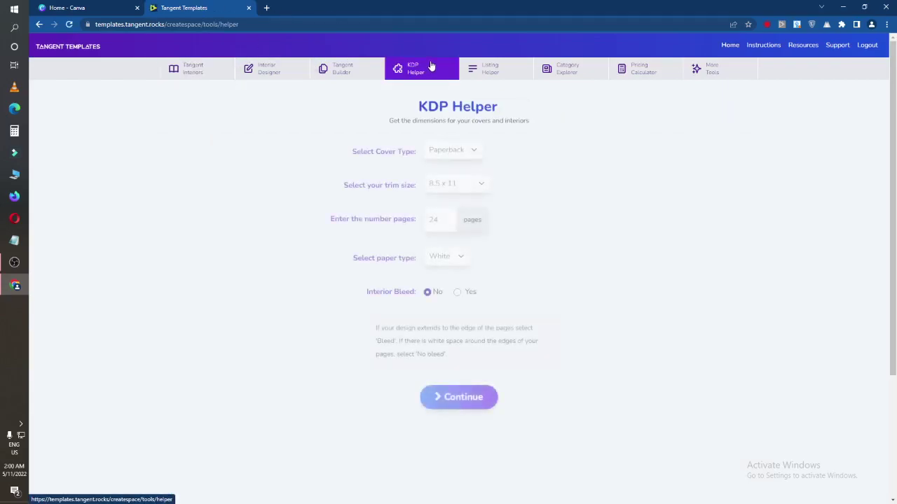
{"action": "left_click", "coordinate": [459, 148]}
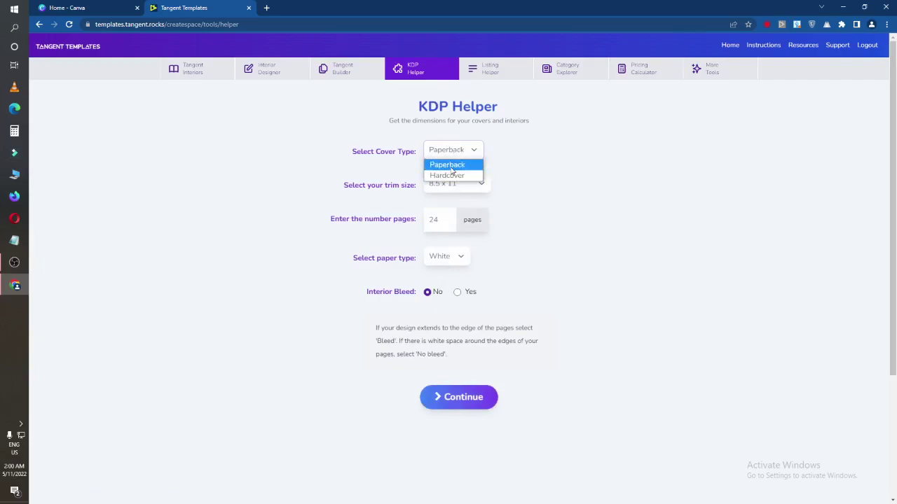
{"action": "left_click", "coordinate": [451, 169]}
{"action": "left_click", "coordinate": [444, 189]}
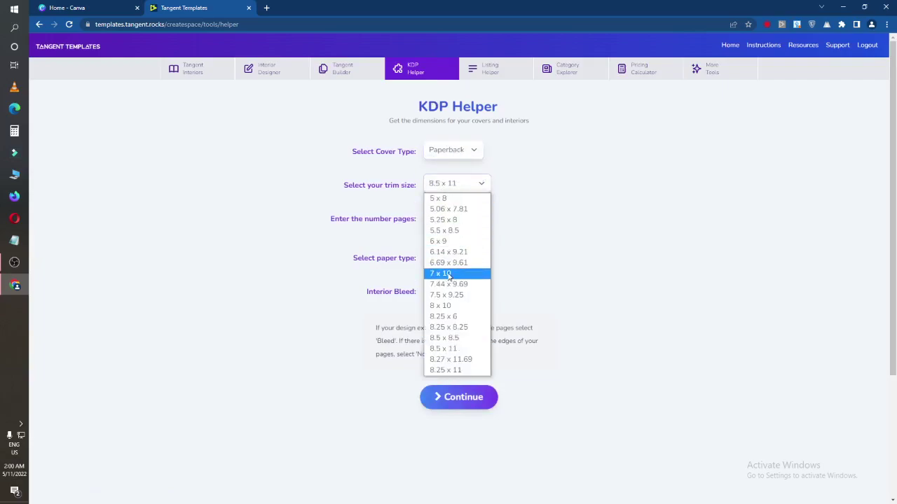
{"action": "left_click", "coordinate": [460, 242]}
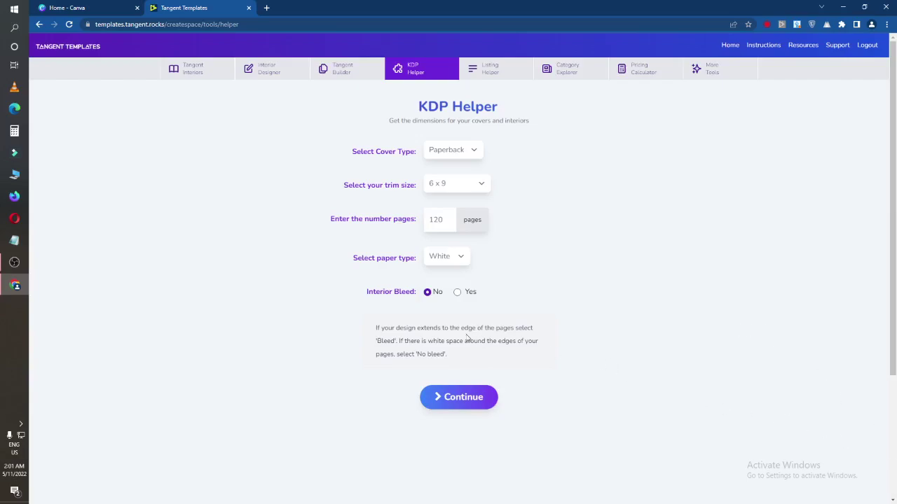
Calculate the cover dimensions and download the paperback cover template image.
{"action": "left_click", "coordinate": [456, 404]}
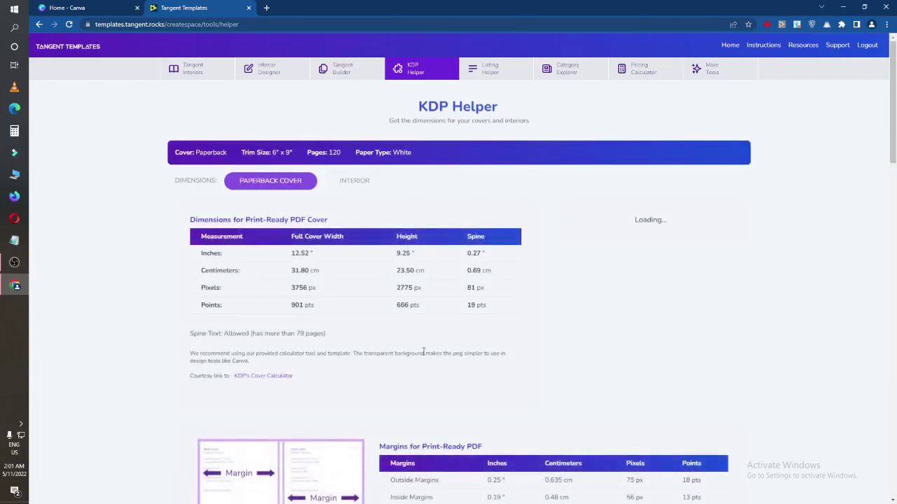
{"action": "scroll", "coordinate": [763, 234], "scroll_direction": "down", "scroll_amount": 2}
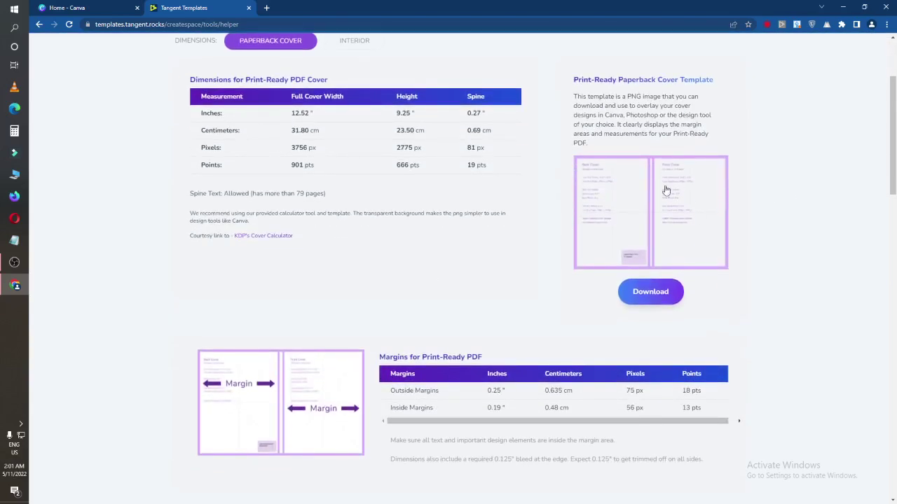
{"action": "left_click", "coordinate": [650, 291]}
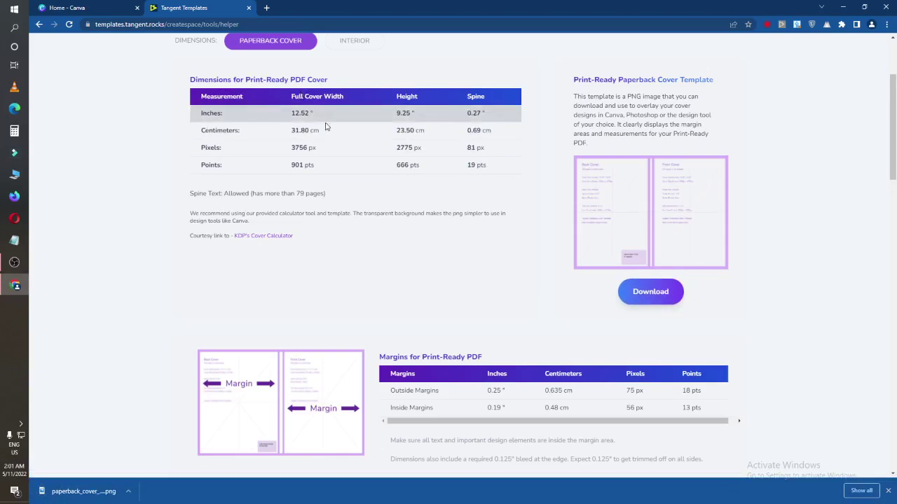
Select the 12.52 x 9.25 inch cover measurements in the dimensions table.
{"action": "scroll", "coordinate": [324, 129], "scroll_direction": "up", "scroll_amount": 1}
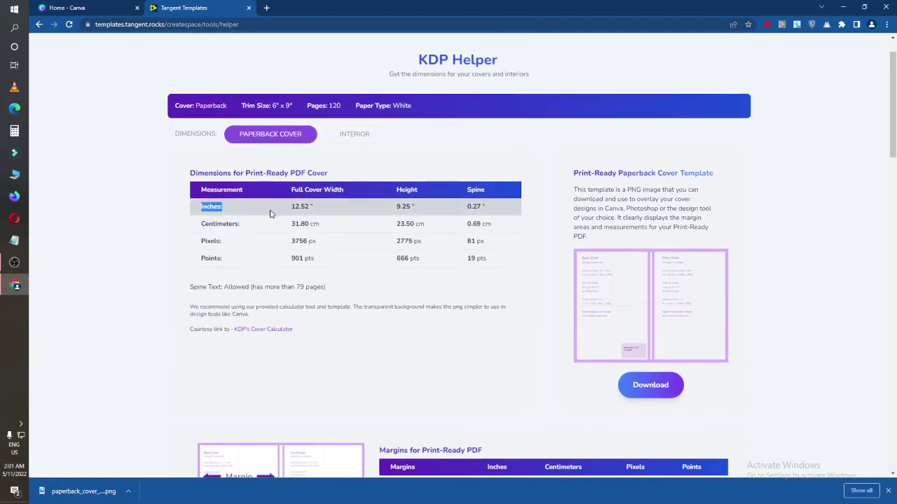
{"action": "mouse_move", "coordinate": [385, 202]}
{"action": "left_mouse_down"}
{"action": "mouse_move", "coordinate": [496, 205]}
{"action": "mouse_move", "coordinate": [340, 224]}
{"action": "left_mouse_up"}
{"action": "left_click", "coordinate": [326, 212]}
{"action": "mouse_move", "coordinate": [292, 206]}
{"action": "left_mouse_down"}
{"action": "mouse_move", "coordinate": [370, 222]}
{"action": "mouse_move", "coordinate": [338, 215]}
{"action": "left_mouse_up"}
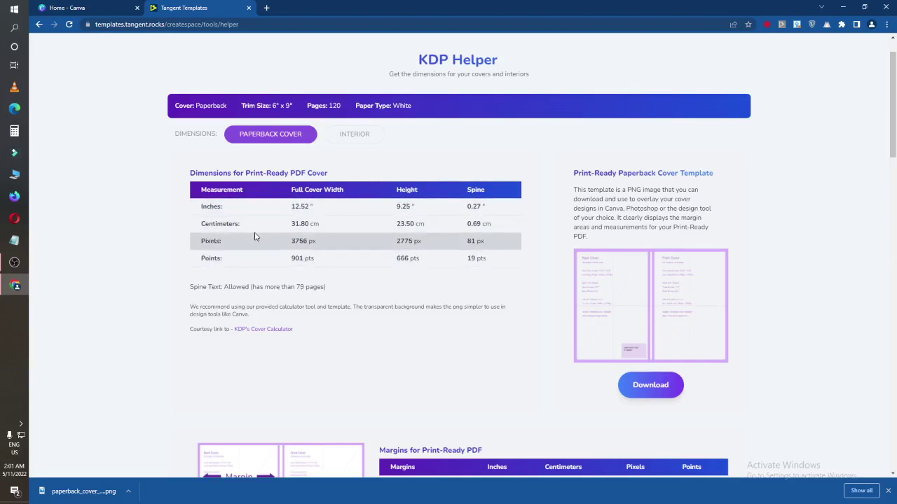
Copy 12.52 and paste it as the custom design width in inches.
{"action": "right_click", "coordinate": [311, 206]}
{"action": "left_click", "coordinate": [323, 214]}
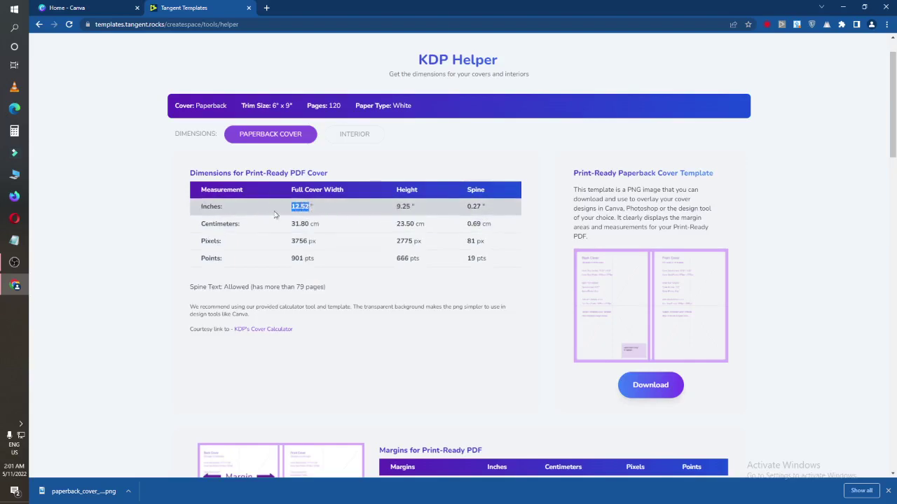
{"action": "left_click", "coordinate": [98, 8]}
{"action": "left_click", "coordinate": [812, 112]}
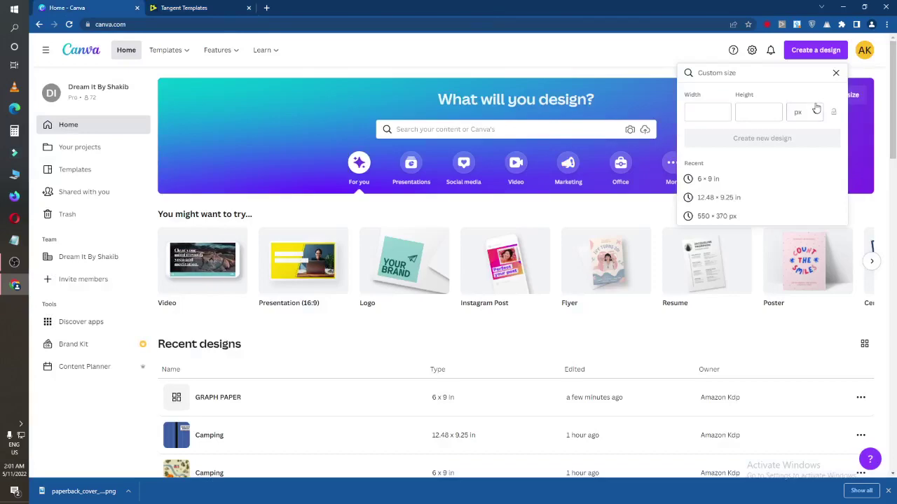
{"action": "left_click", "coordinate": [797, 160]}
{"action": "left_click", "coordinate": [697, 112]}
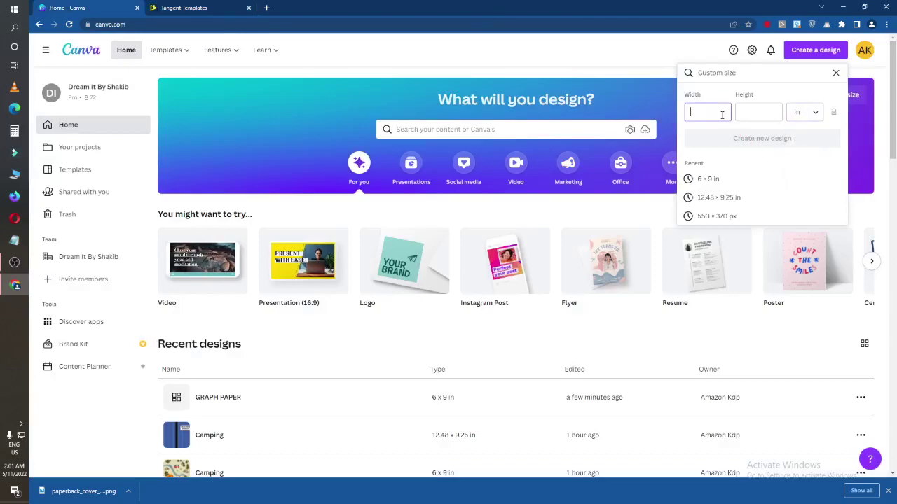
{"action": "key", "text": "ctrl+v"}
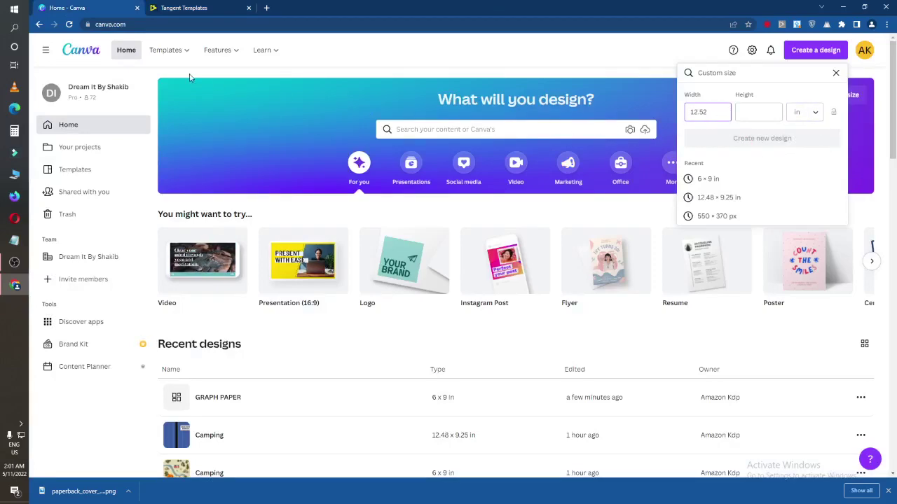
Paste 9.25 as the height and create the 12.52 × 9.25 in design.
{"action": "left_click", "coordinate": [183, 8]}
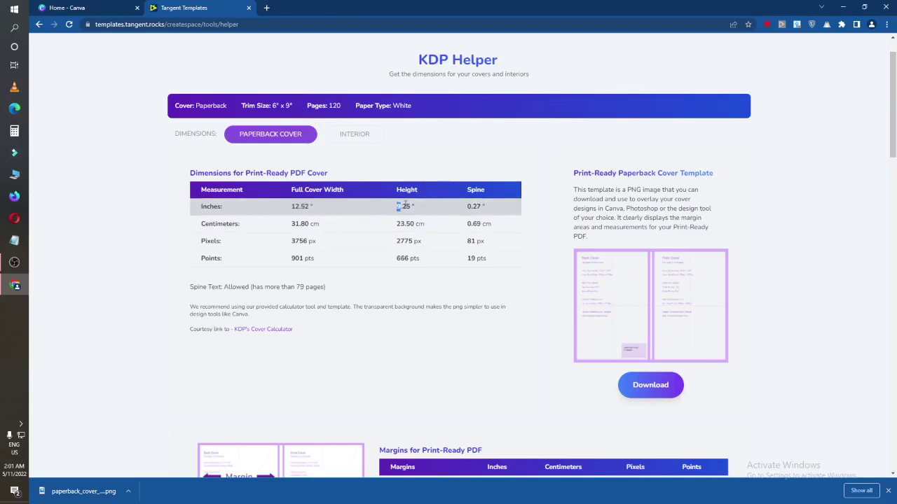
{"action": "left_click", "coordinate": [104, 8]}
{"action": "left_click", "coordinate": [763, 112]}
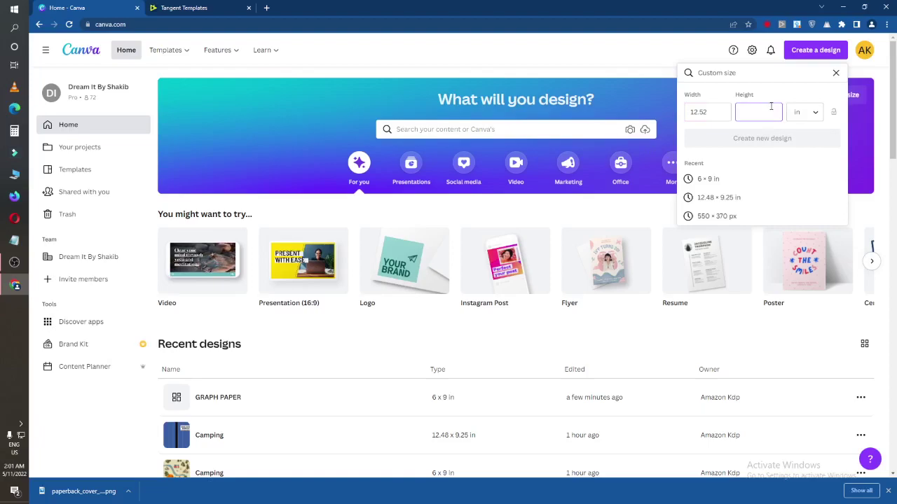
{"action": "key", "text": "ctrl+v"}
{"action": "left_click", "coordinate": [781, 145]}
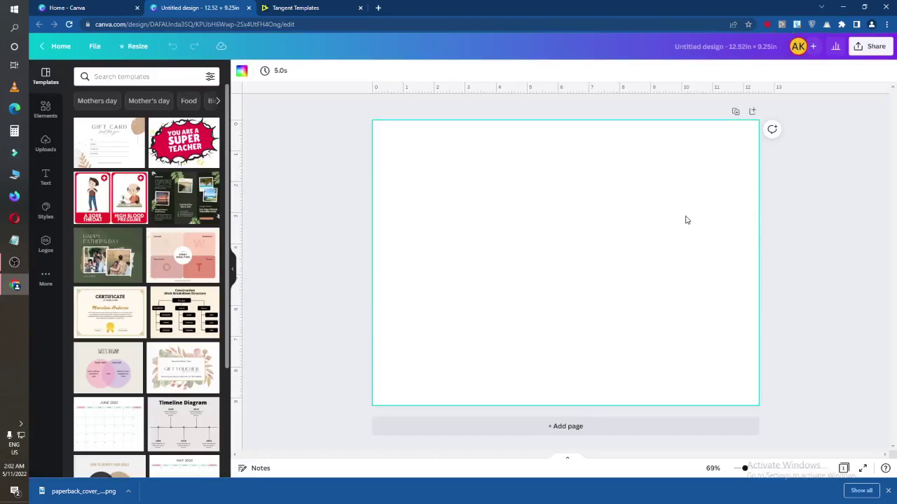
Fill the page background with teal after briefly trying light grey.
{"action": "left_click", "coordinate": [242, 72]}
{"action": "left_click", "coordinate": [183, 206]}
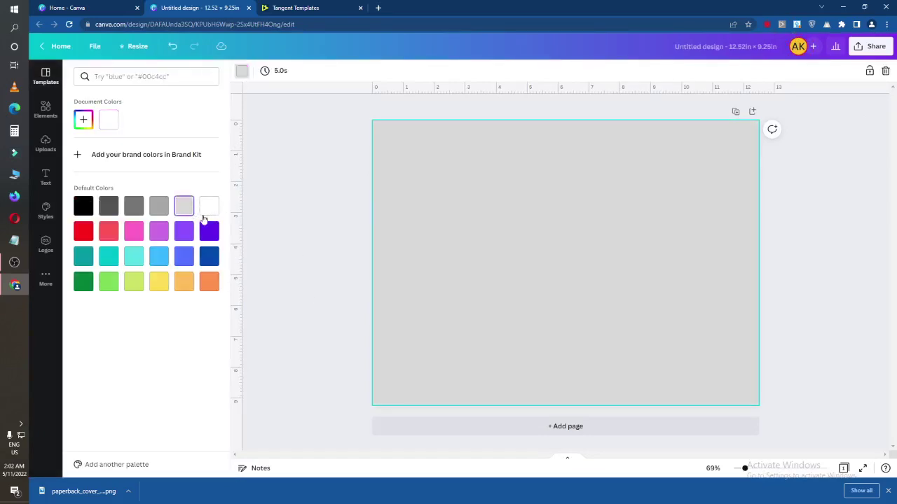
{"action": "left_click", "coordinate": [83, 257]}
{"action": "left_click", "coordinate": [319, 246]}
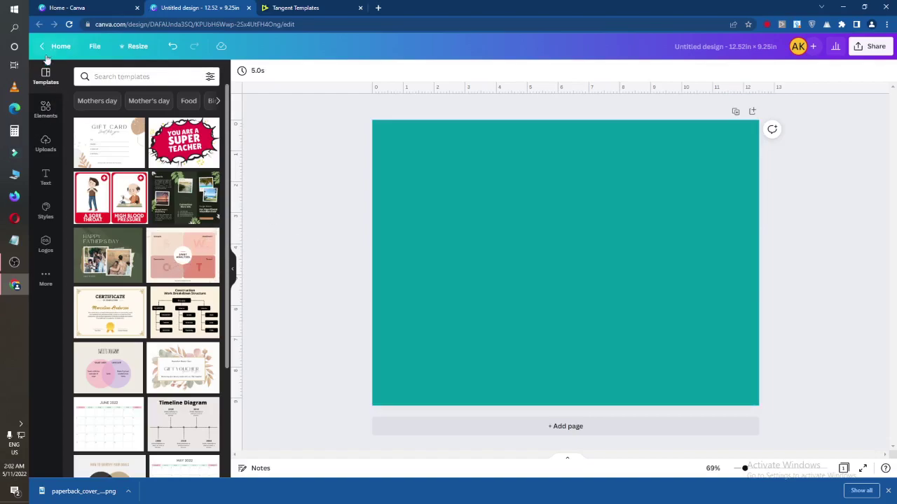
{"action": "left_click", "coordinate": [83, 491]}
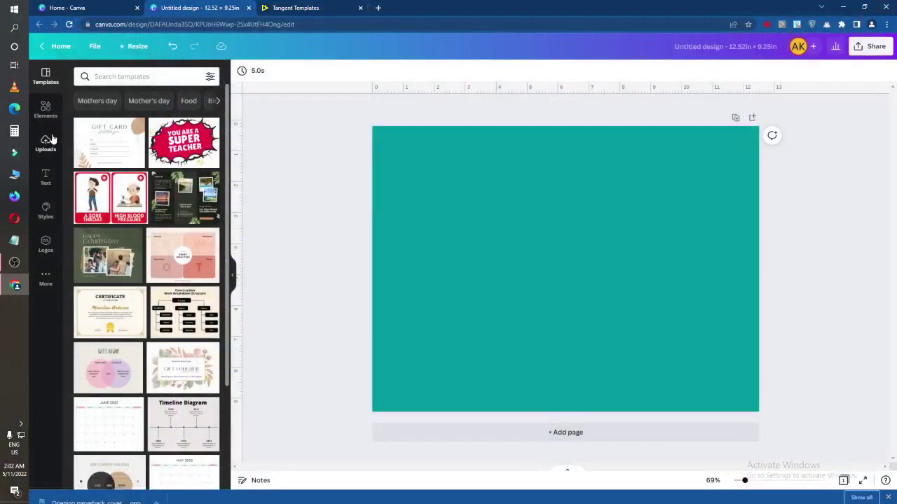
Upload the downloaded Tangent cover template and place it on the page.
{"action": "left_click", "coordinate": [46, 144]}
{"action": "left_click", "coordinate": [137, 99]}
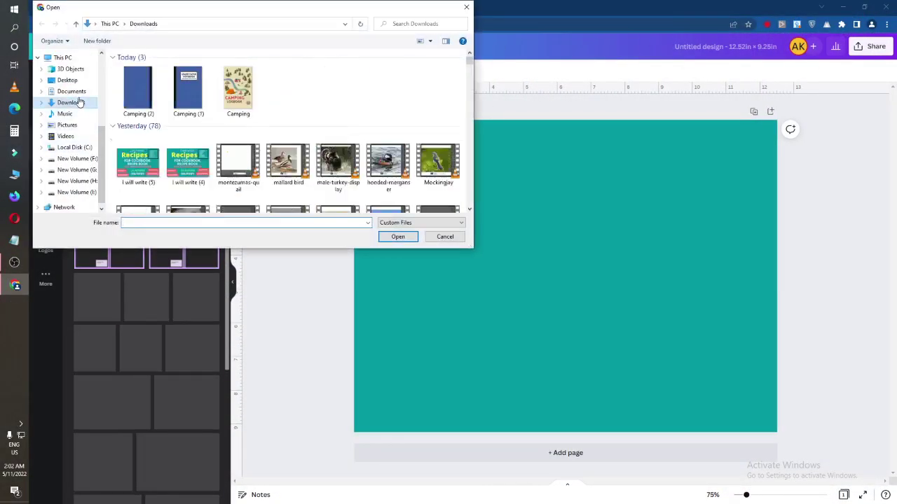
{"action": "left_click", "coordinate": [138, 95]}
{"action": "left_click", "coordinate": [408, 236]}
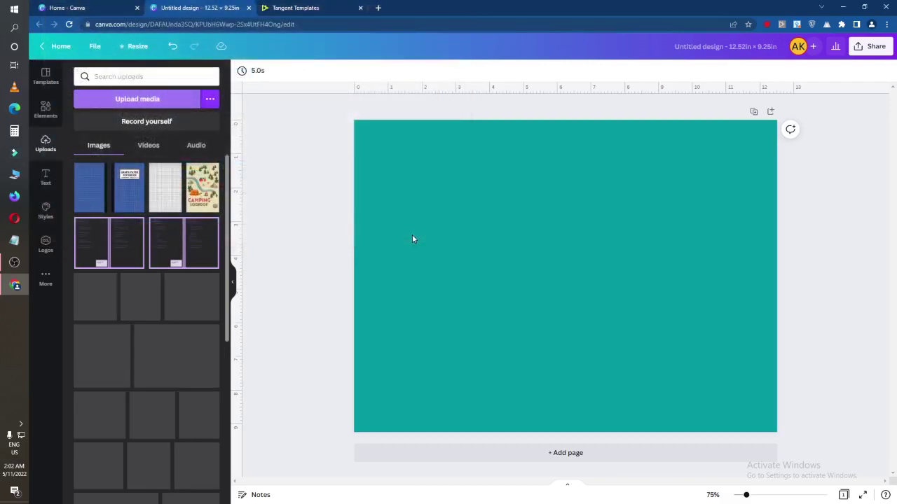
{"action": "left_click", "coordinate": [100, 193]}
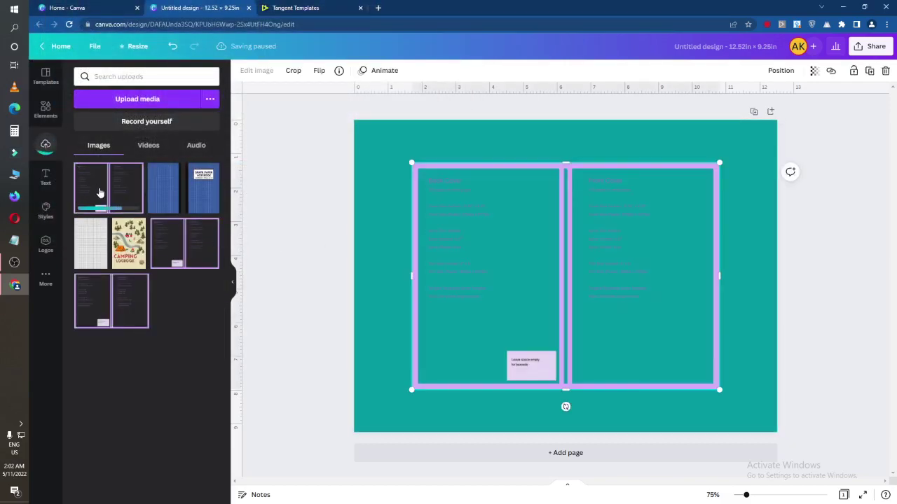
Align the template image to the top-left and stretch it over the whole page.
{"action": "left_click", "coordinate": [317, 213]}
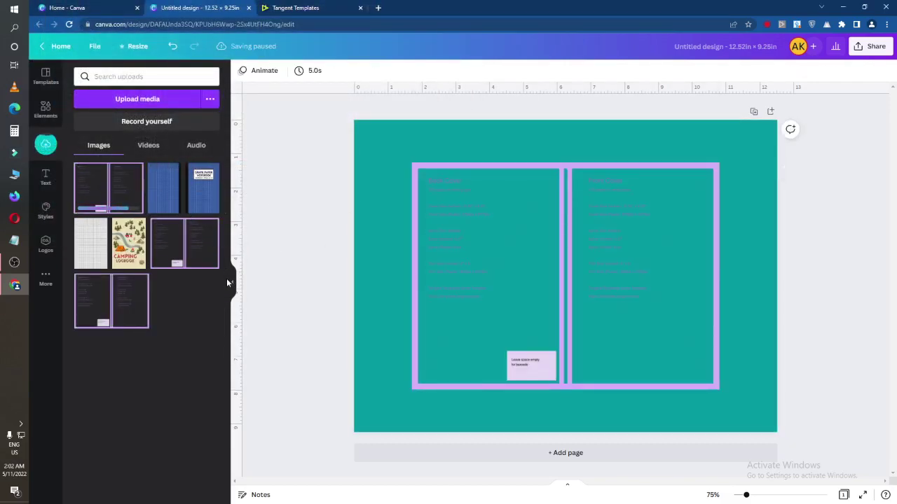
{"action": "mouse_move", "coordinate": [522, 274]}
{"action": "left_mouse_down"}
{"action": "mouse_move", "coordinate": [510, 278]}
{"action": "mouse_move", "coordinate": [477, 217]}
{"action": "left_mouse_up"}
{"action": "left_click", "coordinate": [46, 108]}
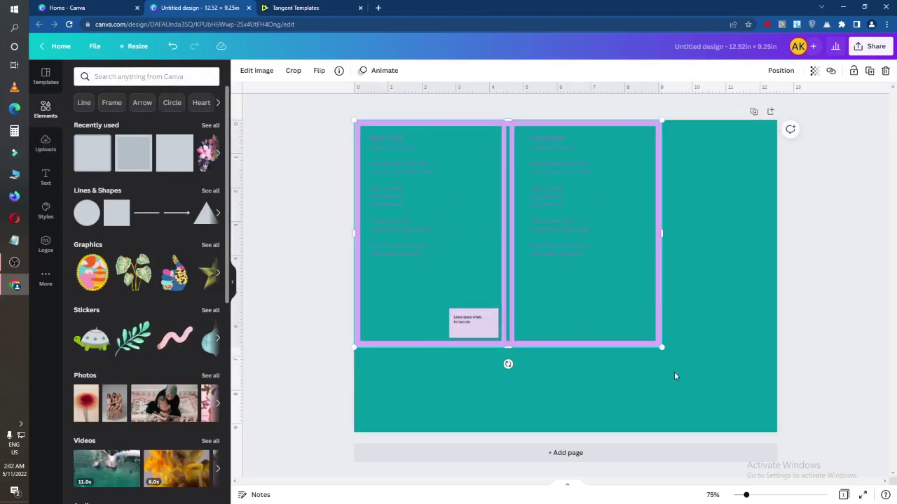
{"action": "left_click_drag", "start_coordinate": [661, 347], "coordinate": [774, 431]}
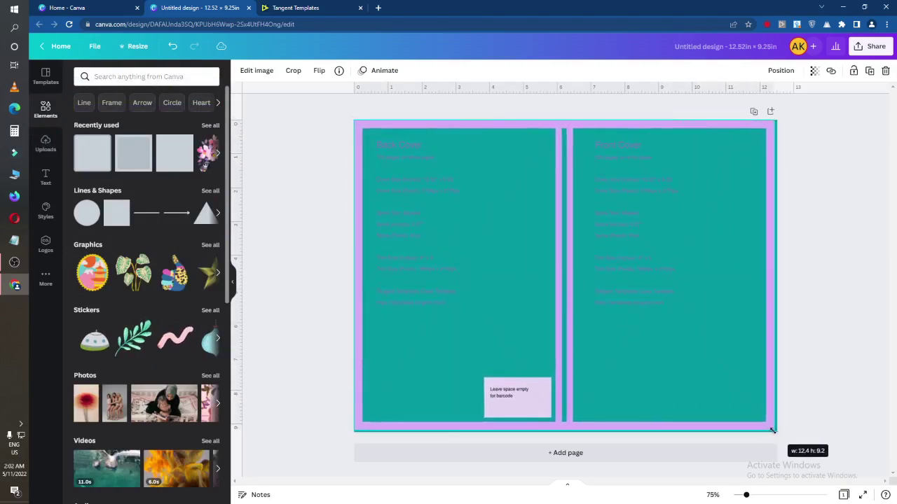
{"action": "left_click", "coordinate": [828, 411]}
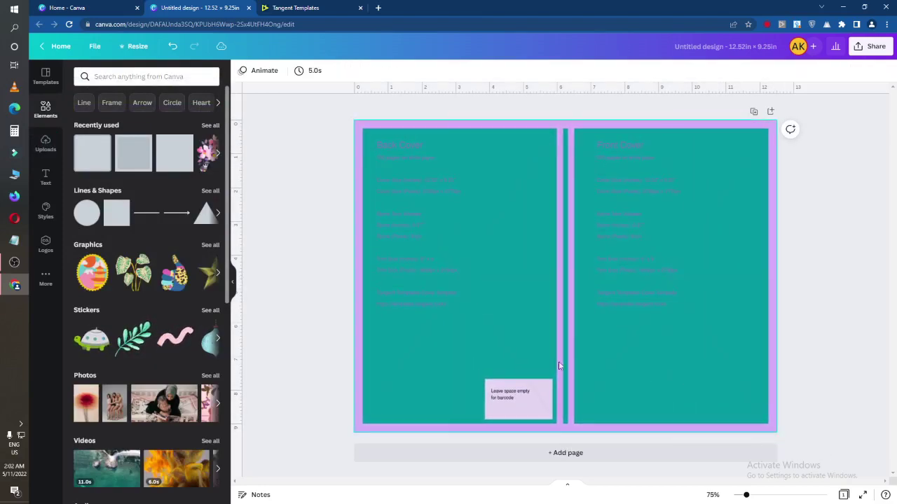
{"action": "left_click", "coordinate": [568, 245]}
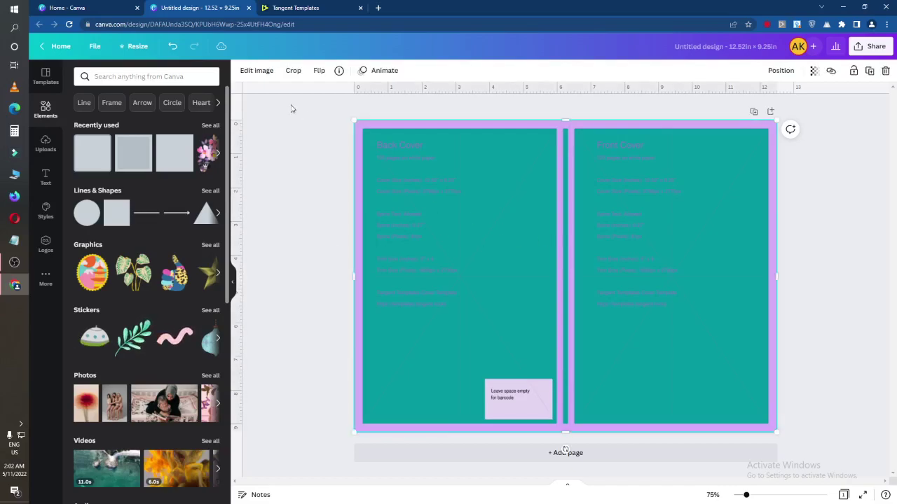
Shrink the template, switch the page background to white, and enlarge the template back.
{"action": "left_click_drag", "start_coordinate": [357, 117], "coordinate": [414, 166]}
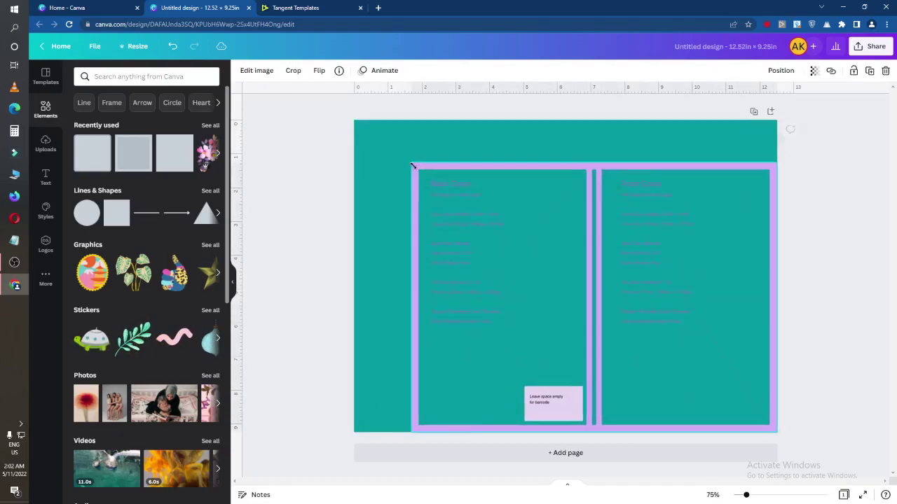
{"action": "left_click", "coordinate": [385, 140]}
{"action": "left_click", "coordinate": [242, 73]}
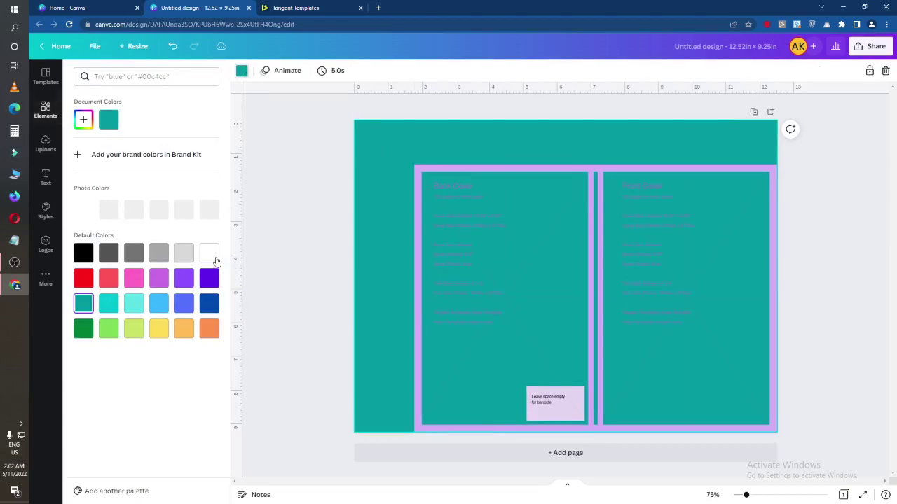
{"action": "left_click", "coordinate": [208, 252]}
{"action": "left_click", "coordinate": [304, 260]}
{"action": "left_click", "coordinate": [415, 248]}
{"action": "left_click_drag", "start_coordinate": [408, 176], "coordinate": [355, 120]}
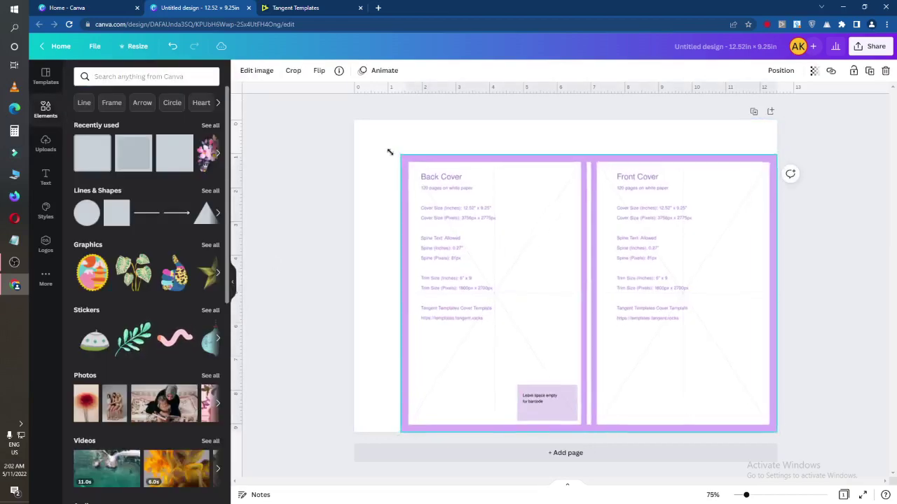
Add a square shape from Elements and stretch it over the whole page.
{"action": "left_click", "coordinate": [305, 164]}
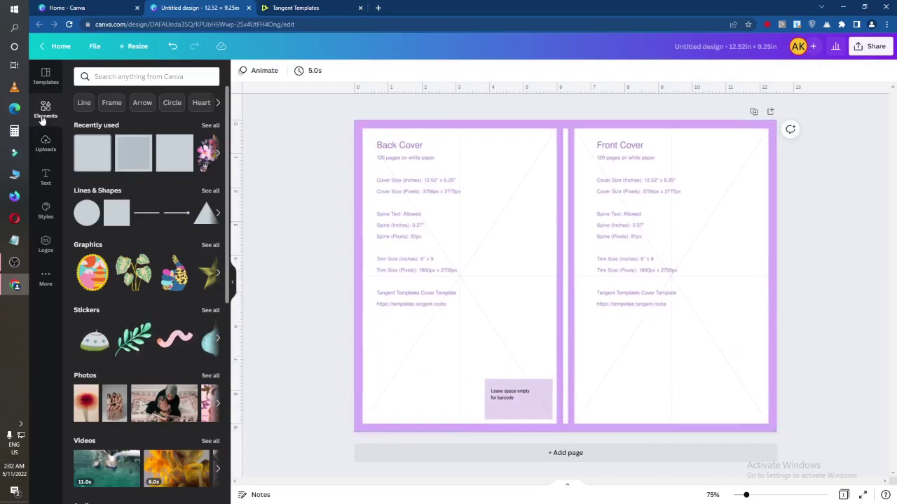
{"action": "left_click", "coordinate": [98, 76]}
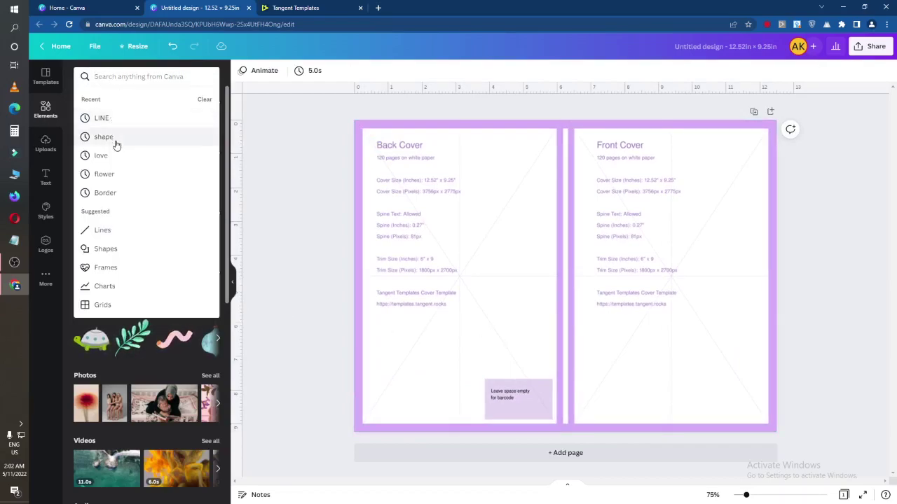
{"action": "left_click", "coordinate": [117, 137]}
{"action": "left_click", "coordinate": [146, 164]}
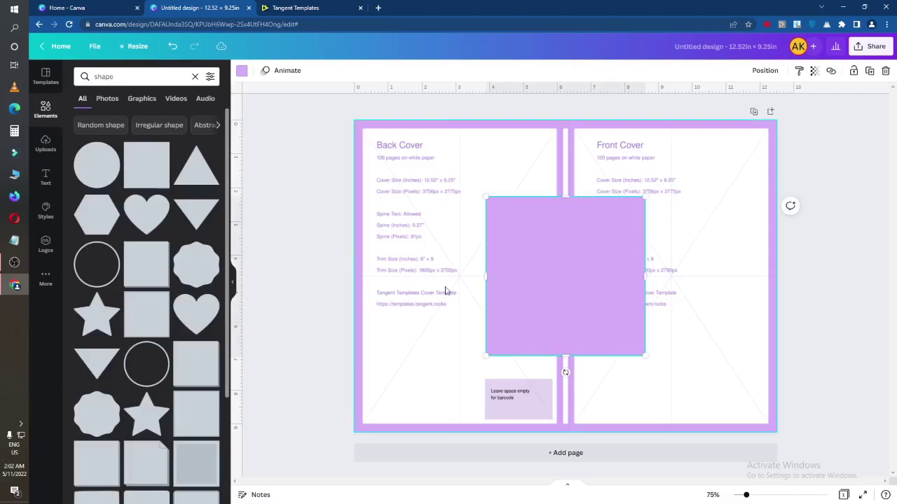
{"action": "mouse_move", "coordinate": [483, 263]}
{"action": "left_mouse_down"}
{"action": "mouse_move", "coordinate": [362, 219]}
{"action": "mouse_move", "coordinate": [292, 161]}
{"action": "left_mouse_up"}
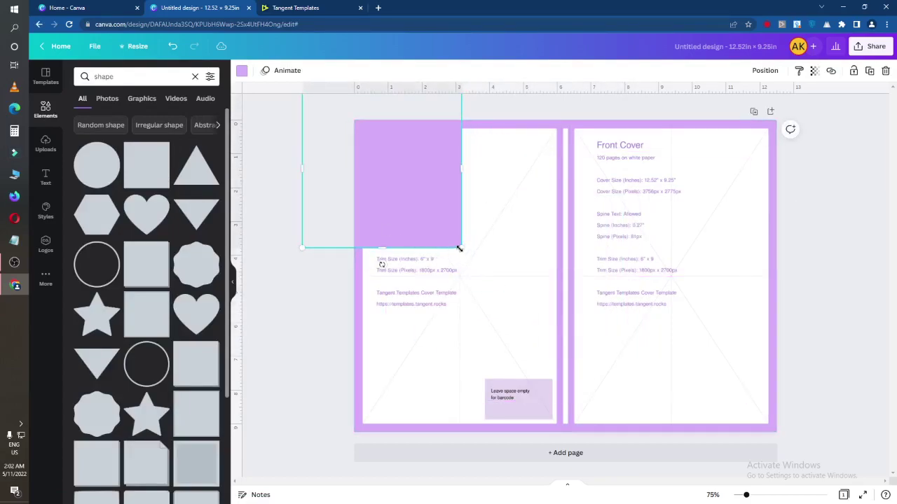
{"action": "left_click_drag", "start_coordinate": [458, 248], "coordinate": [806, 337]}
{"action": "left_click_drag", "start_coordinate": [650, 338], "coordinate": [666, 358]}
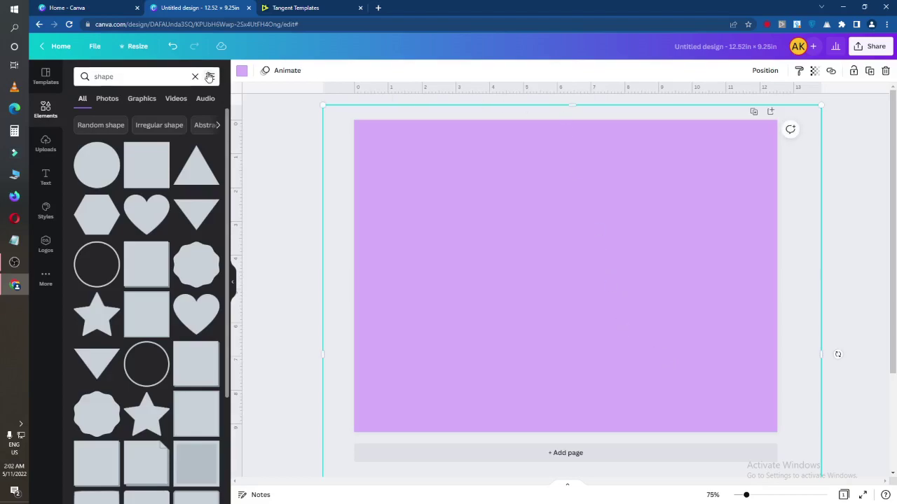
Colour the full-page square coral red and set its transparency to 38.
{"action": "left_click", "coordinate": [241, 71]}
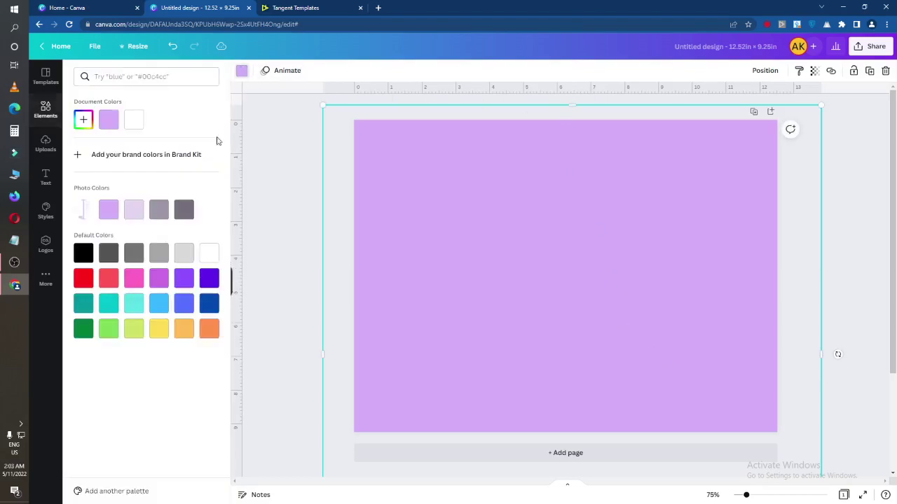
{"action": "left_click", "coordinate": [108, 283]}
{"action": "left_click", "coordinate": [82, 304]}
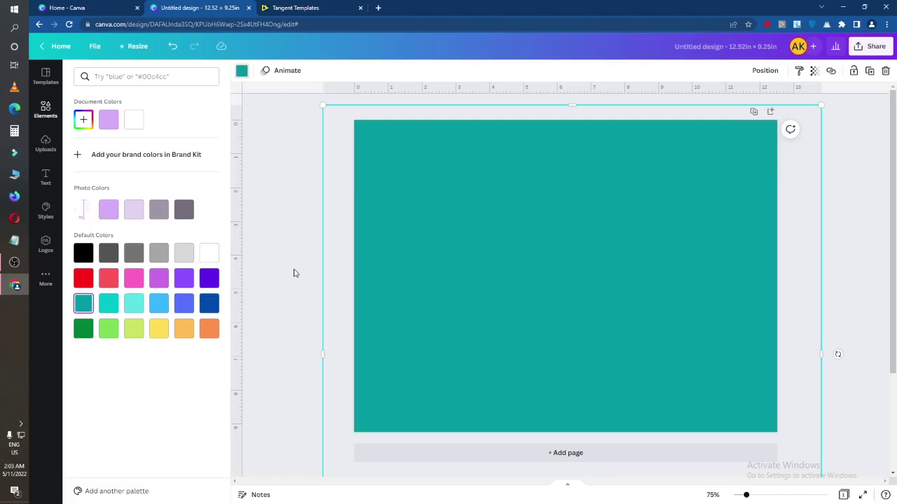
{"action": "left_click", "coordinate": [106, 285]}
{"action": "left_click", "coordinate": [276, 245]}
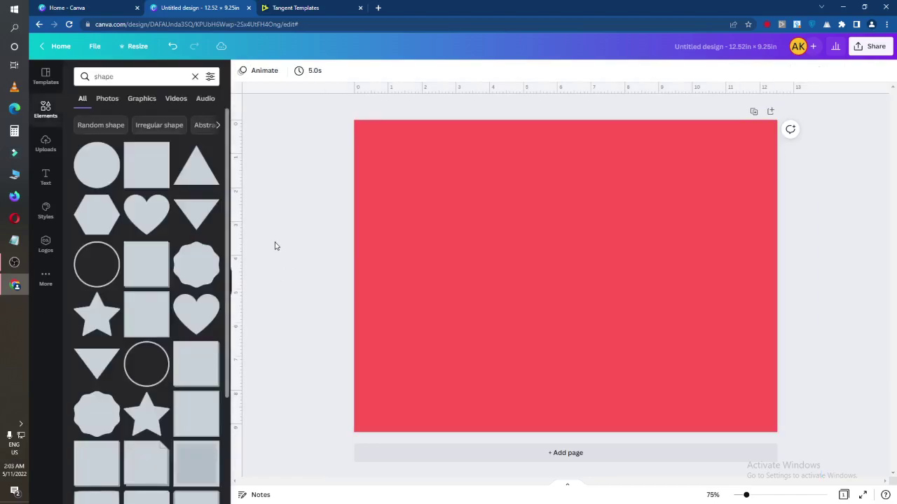
{"action": "left_click", "coordinate": [527, 260]}
{"action": "left_click", "coordinate": [815, 71]}
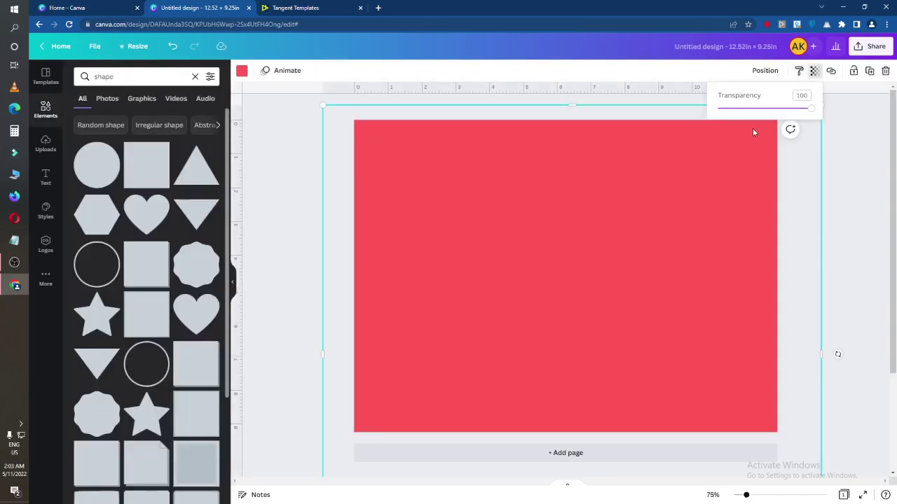
{"action": "left_click", "coordinate": [753, 110]}
{"action": "left_click", "coordinate": [276, 231]}
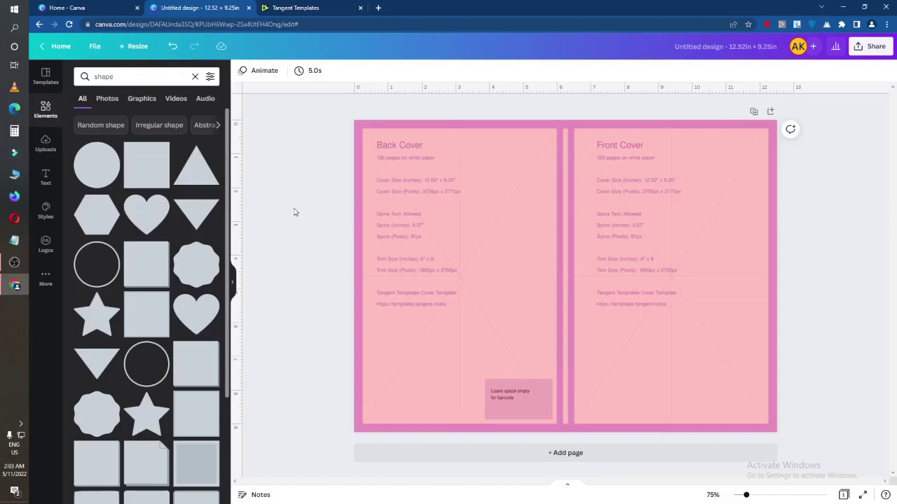
Add the plain blue grid image to the back cover and the Graph Paper Notebook image to the front.
{"action": "left_click", "coordinate": [52, 147]}
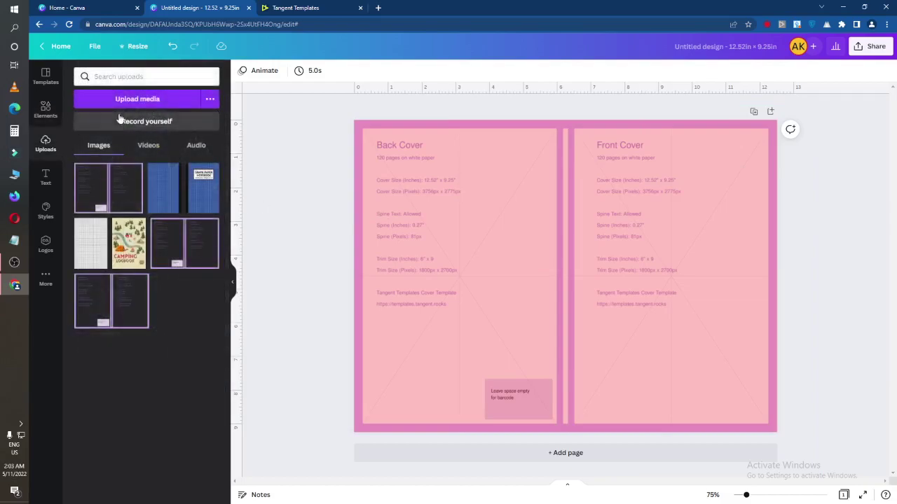
{"action": "left_click", "coordinate": [176, 193]}
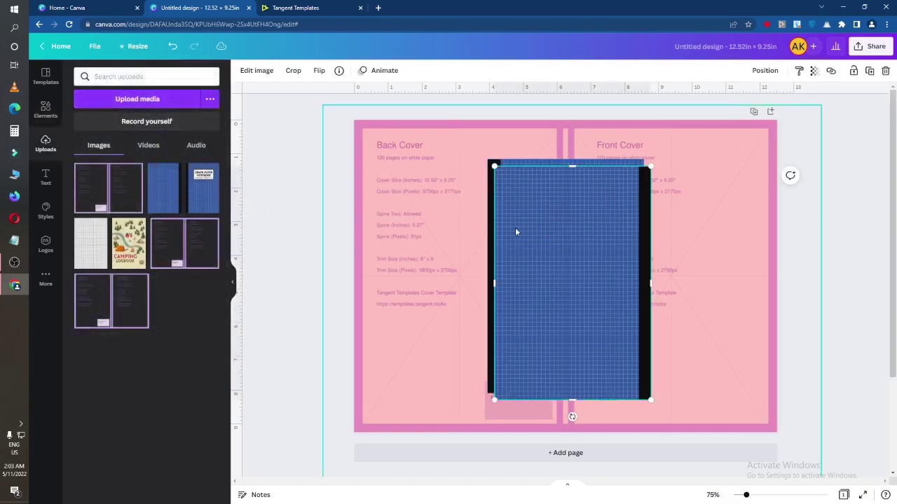
{"action": "left_click_drag", "start_coordinate": [514, 227], "coordinate": [358, 244]}
{"action": "left_click_drag", "start_coordinate": [524, 261], "coordinate": [603, 292]}
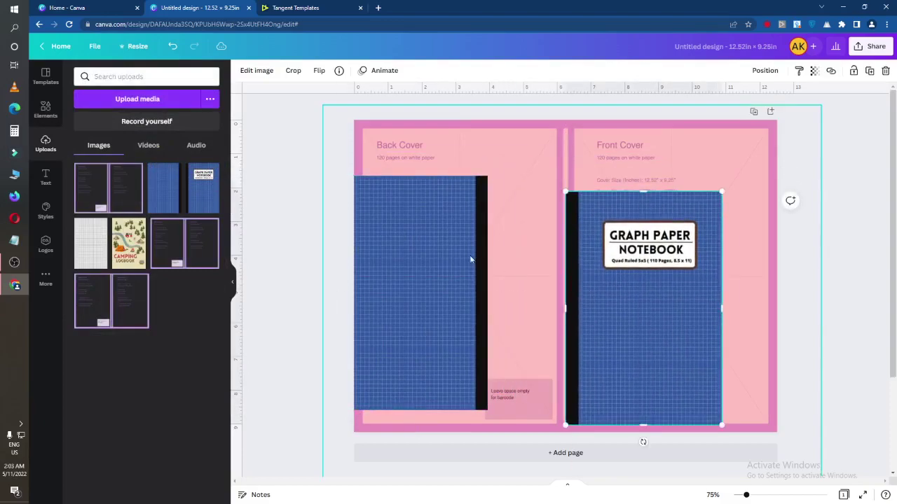
{"action": "left_click_drag", "start_coordinate": [470, 257], "coordinate": [462, 236]}
{"action": "left_click", "coordinate": [45, 77]}
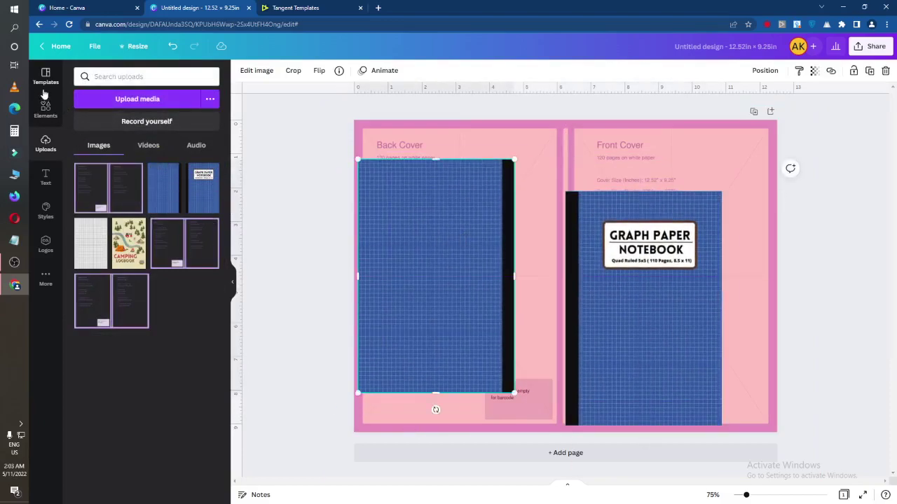
{"action": "left_click", "coordinate": [45, 145]}
{"action": "left_click", "coordinate": [46, 109]}
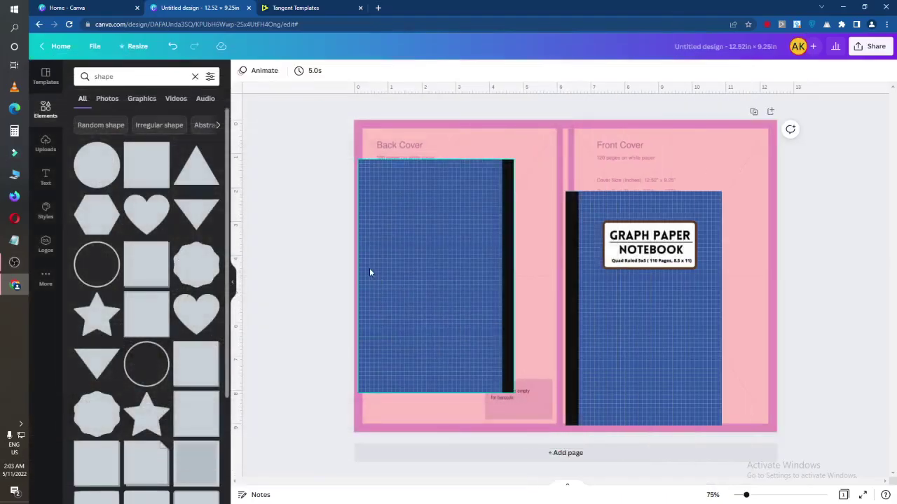
Reposition the back grid image and enlarge the front-cover image to fill the right half.
{"action": "left_click", "coordinate": [370, 273]}
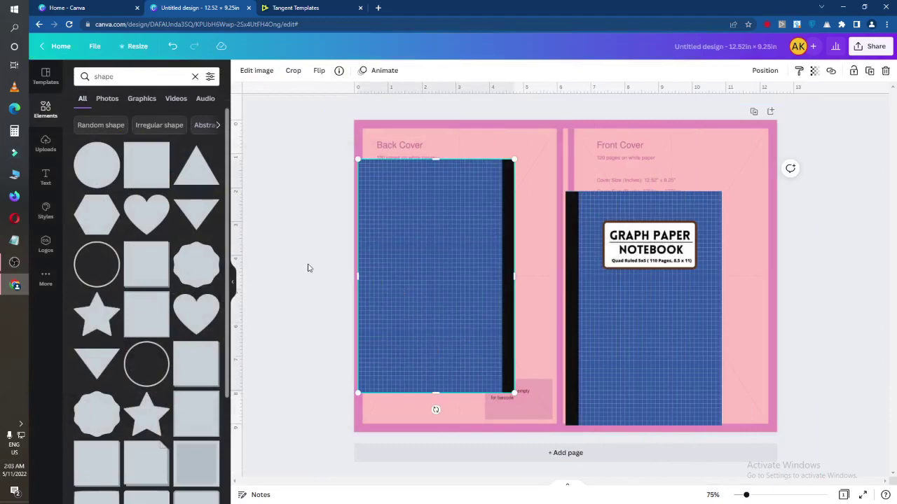
{"action": "mouse_move", "coordinate": [374, 274]}
{"action": "left_mouse_down"}
{"action": "mouse_move", "coordinate": [395, 295]}
{"action": "mouse_move", "coordinate": [379, 286]}
{"action": "left_mouse_up"}
{"action": "mouse_move", "coordinate": [651, 315]}
{"action": "left_mouse_down"}
{"action": "mouse_move", "coordinate": [673, 285]}
{"action": "mouse_move", "coordinate": [656, 292]}
{"action": "mouse_move", "coordinate": [646, 259]}
{"action": "left_mouse_up"}
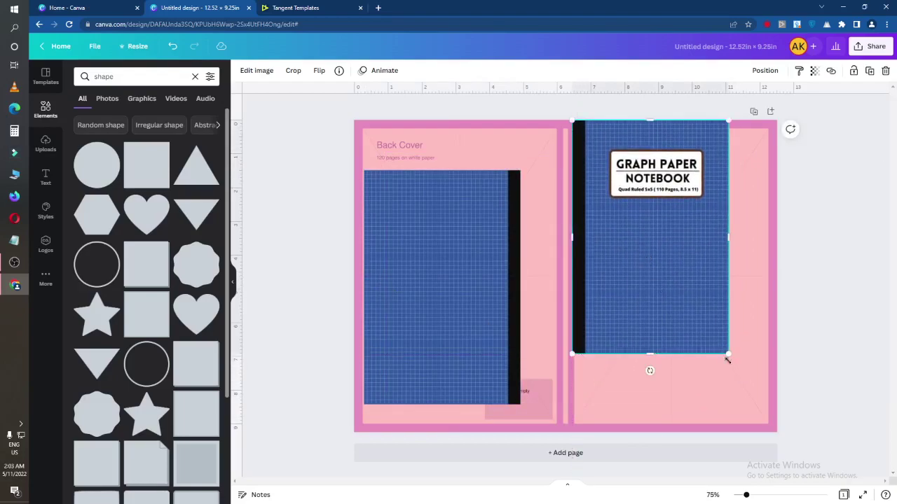
{"action": "mouse_move", "coordinate": [726, 354]}
{"action": "left_mouse_down"}
{"action": "mouse_move", "coordinate": [772, 436]}
{"action": "mouse_move", "coordinate": [754, 408]}
{"action": "left_mouse_up"}
{"action": "left_click", "coordinate": [814, 402]}
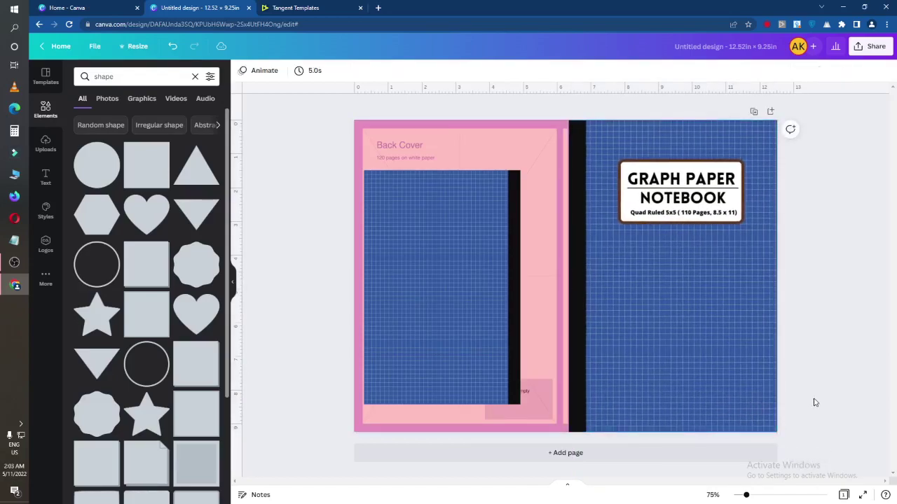
Snap the back-cover grid image to the top-left and enlarge it to fill the left half.
{"action": "left_click", "coordinate": [412, 354]}
{"action": "left_click_drag", "start_coordinate": [422, 365], "coordinate": [412, 315]}
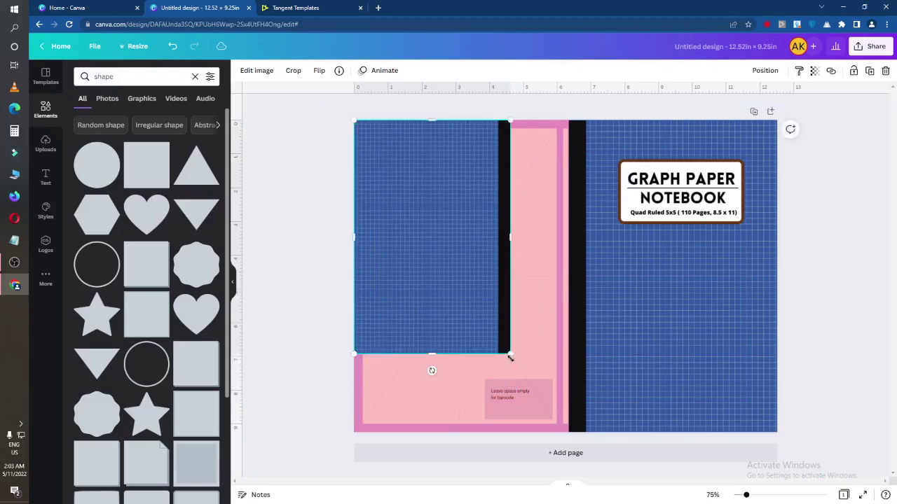
{"action": "left_click_drag", "start_coordinate": [510, 353], "coordinate": [569, 426]}
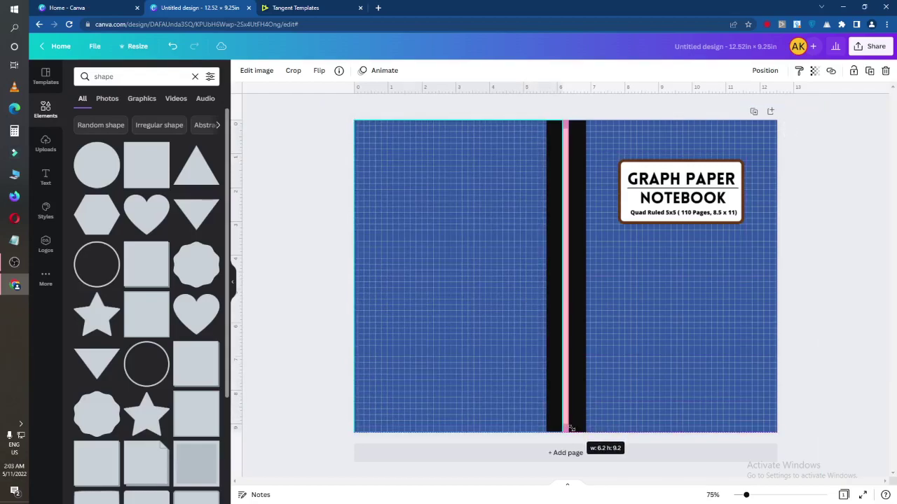
{"action": "left_click", "coordinate": [343, 348]}
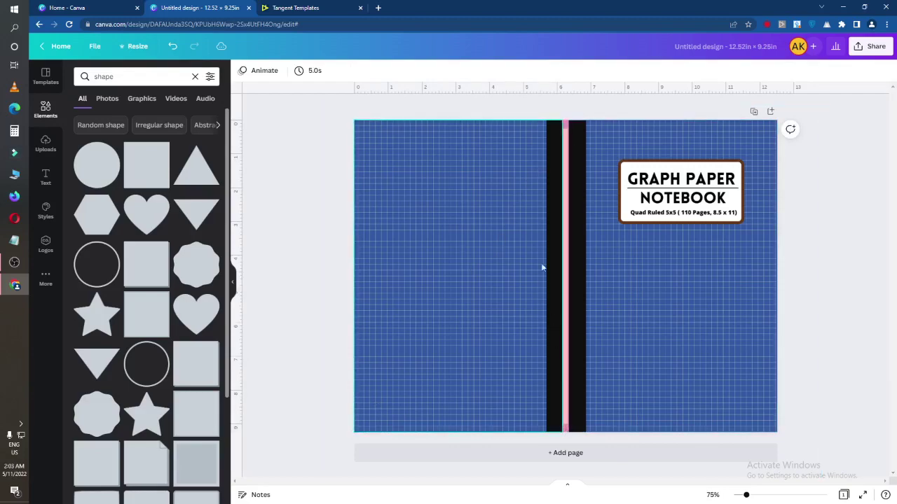
{"action": "left_click", "coordinate": [566, 138]}
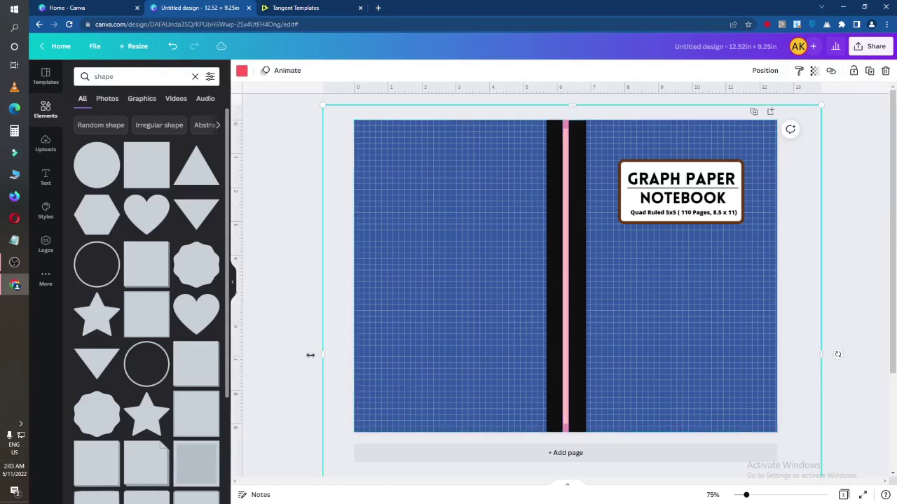
Add a square, reshape it into a thin full-height strip at the spine, and colour it black.
{"action": "left_click", "coordinate": [279, 292]}
{"action": "left_click", "coordinate": [146, 163]}
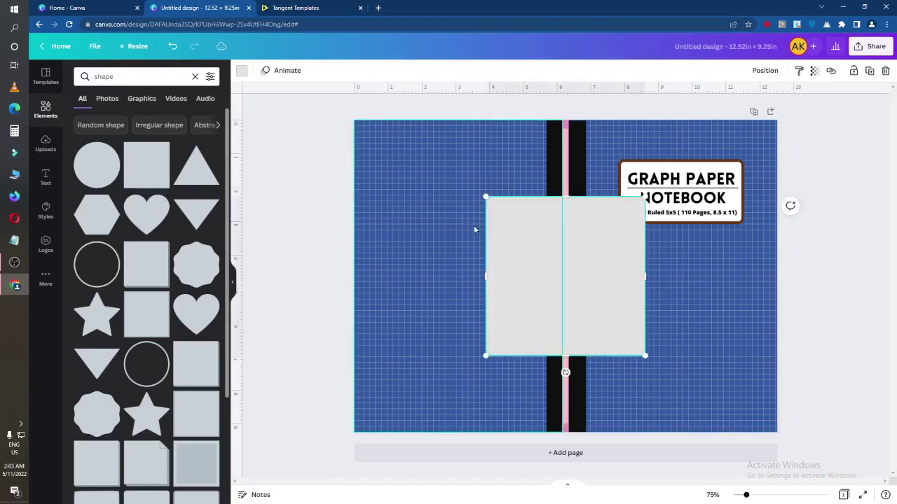
{"action": "left_click_drag", "start_coordinate": [488, 278], "coordinate": [552, 286]}
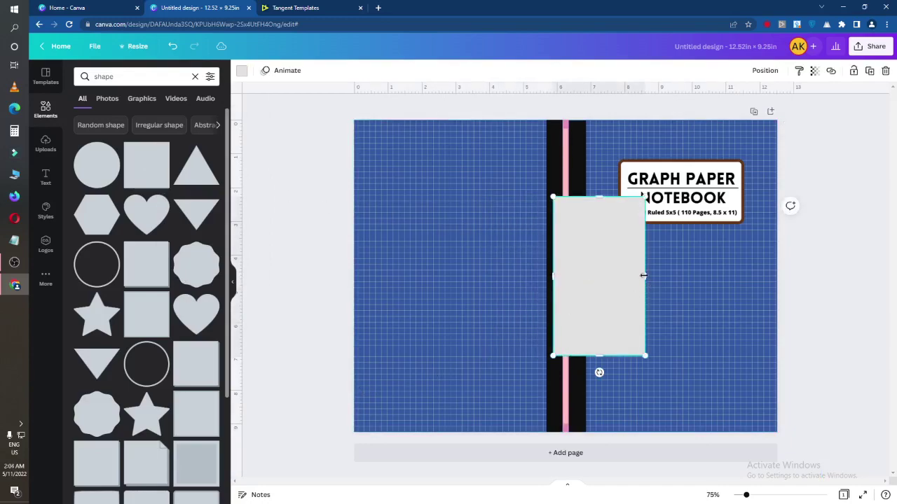
{"action": "left_click_drag", "start_coordinate": [643, 275], "coordinate": [582, 275]}
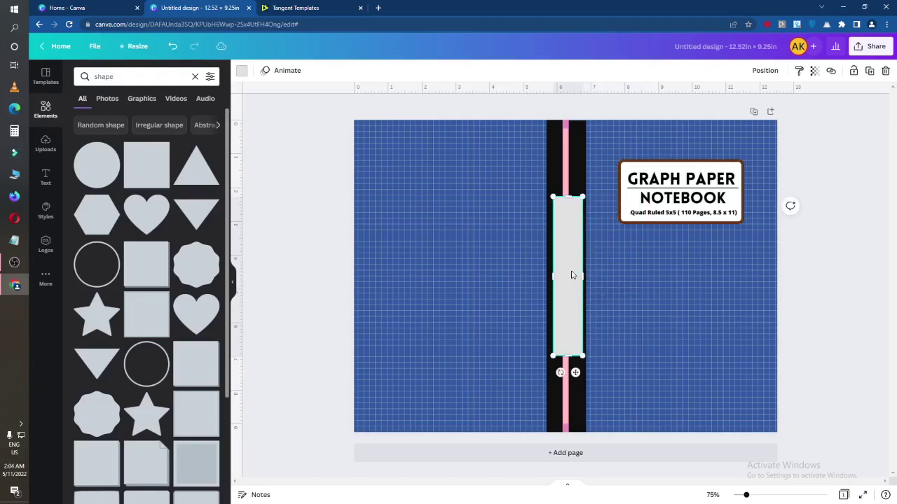
{"action": "left_click_drag", "start_coordinate": [564, 197], "coordinate": [565, 117]}
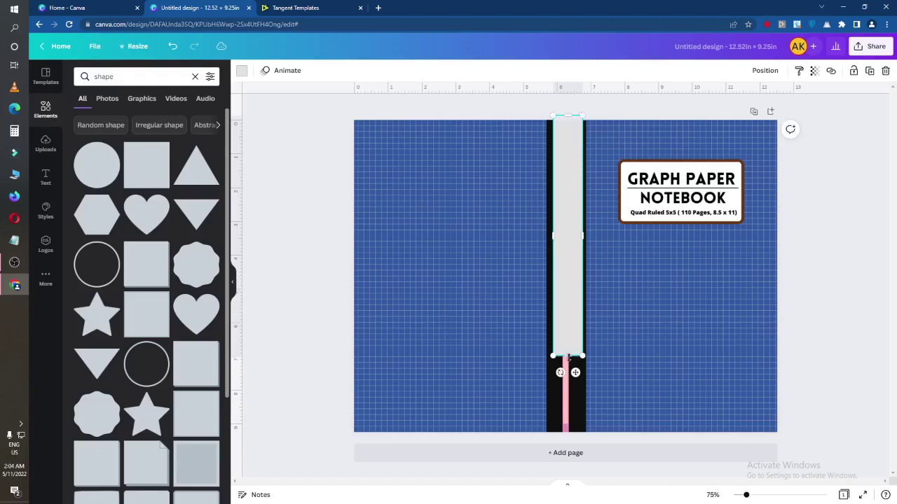
{"action": "left_click_drag", "start_coordinate": [567, 358], "coordinate": [567, 441]}
{"action": "left_click", "coordinate": [242, 70]}
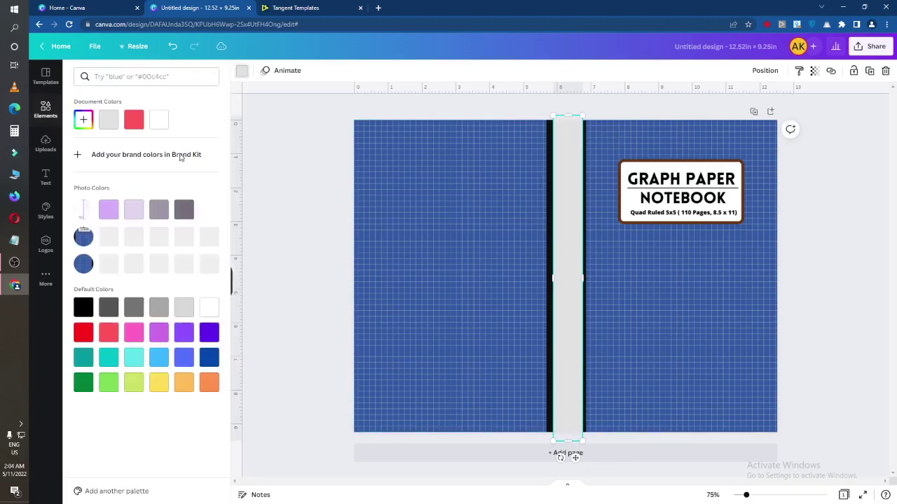
{"action": "left_click", "coordinate": [81, 312]}
{"action": "left_click", "coordinate": [304, 256]}
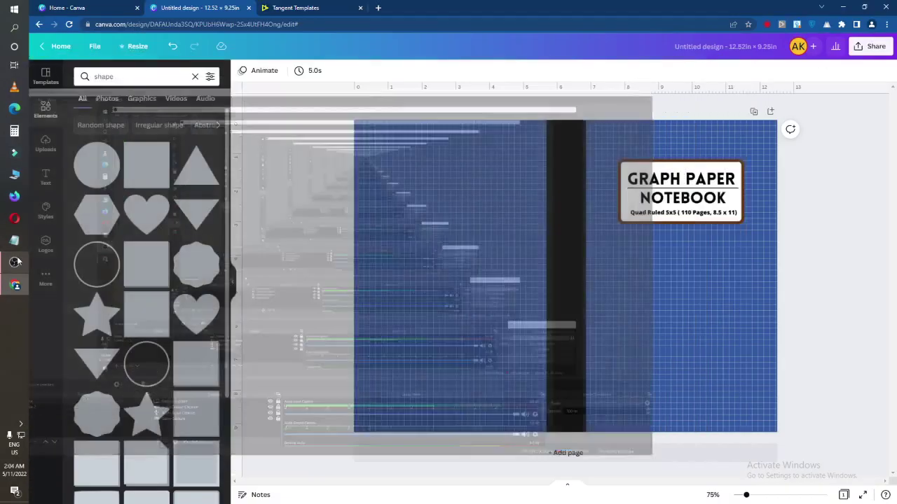
Delete the added black overlay strip from the spine.
{"action": "left_click_drag", "start_coordinate": [342, 108], "coordinate": [758, 396]}
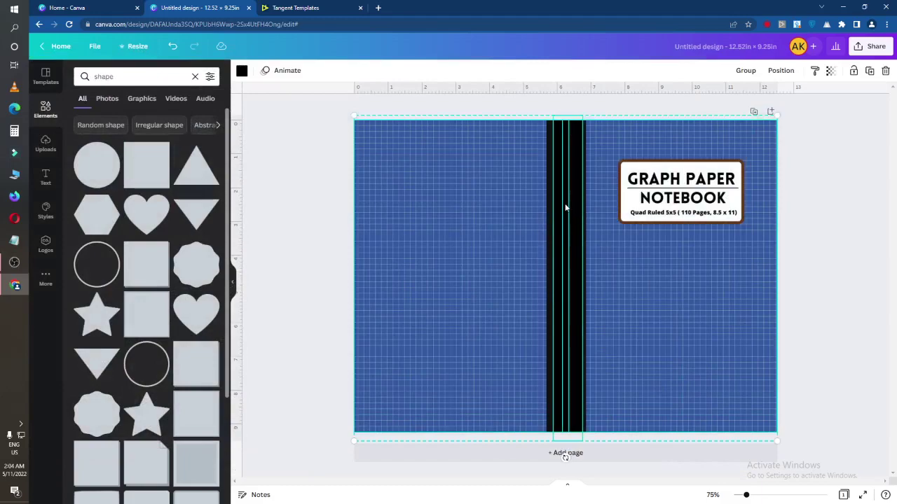
{"action": "left_click", "coordinate": [814, 282]}
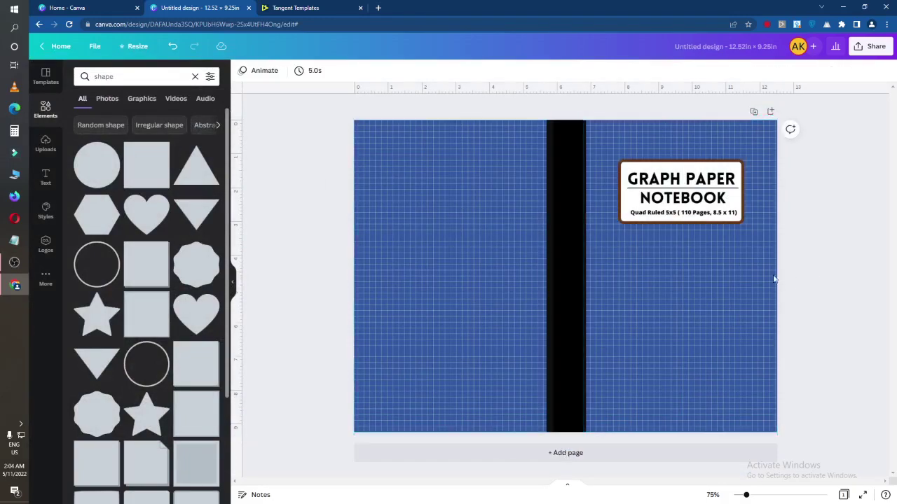
{"action": "left_click", "coordinate": [569, 140]}
{"action": "key", "text": "Delete"}
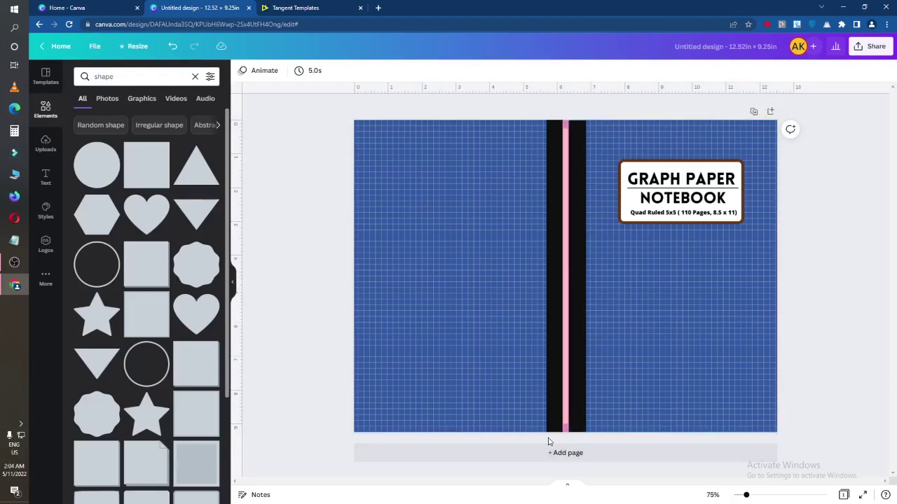
Recolour the pink spine stripe black and set its transparency slider to 100.
{"action": "left_click", "coordinate": [565, 412]}
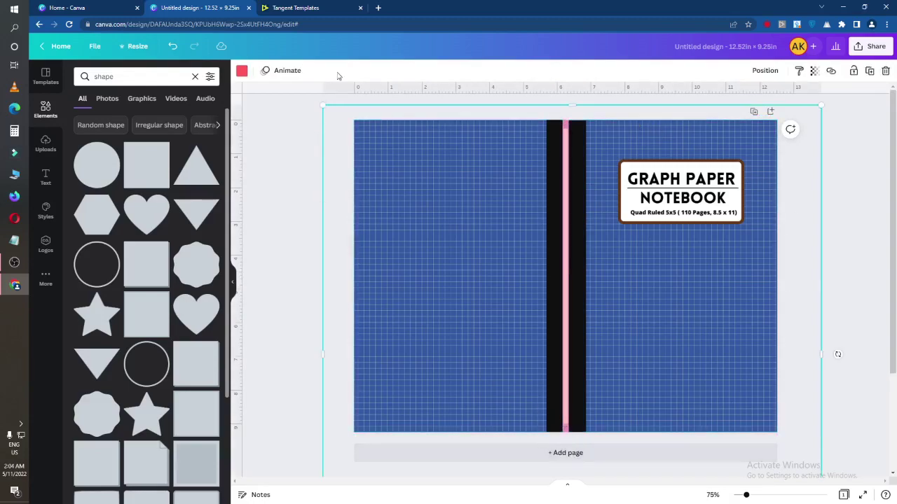
{"action": "left_click", "coordinate": [242, 72]}
{"action": "left_click", "coordinate": [134, 237]}
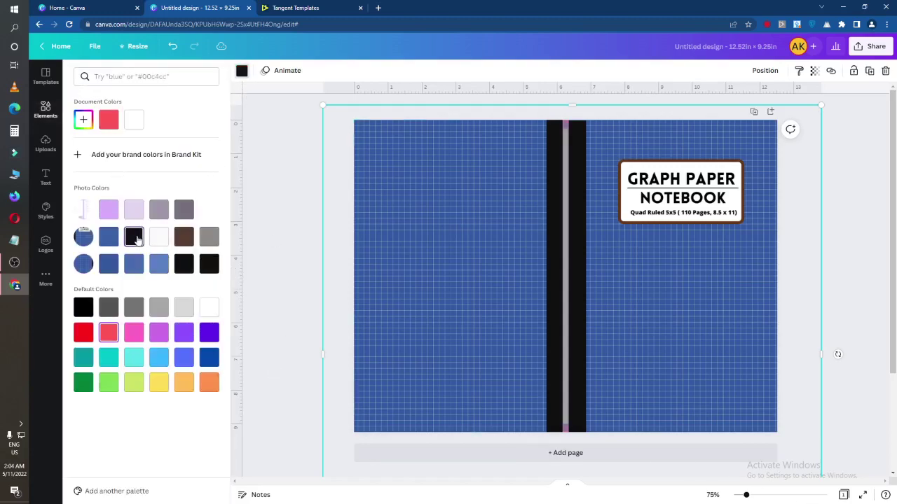
{"action": "left_click", "coordinate": [290, 160]}
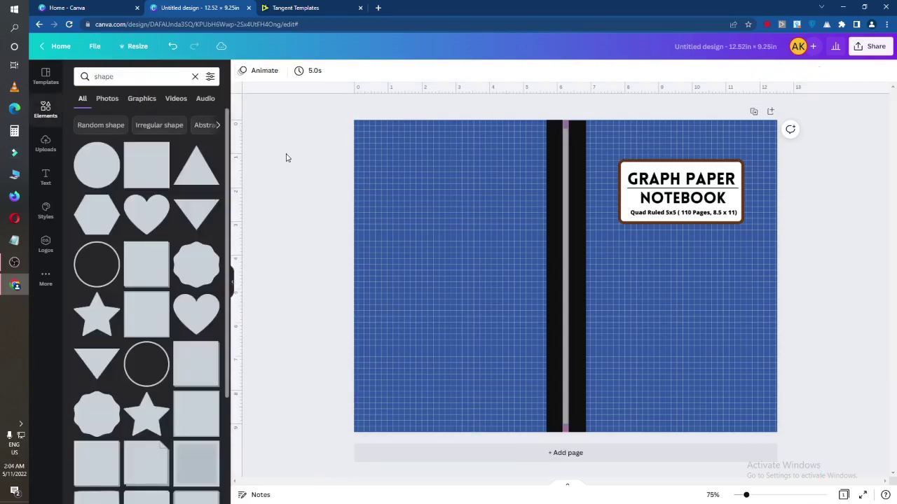
{"action": "left_click", "coordinate": [564, 157]}
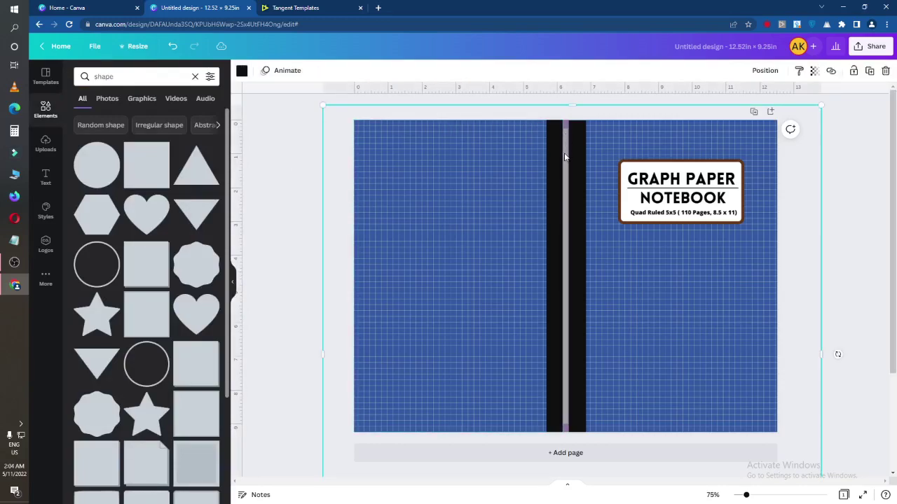
{"action": "left_click", "coordinate": [813, 73]}
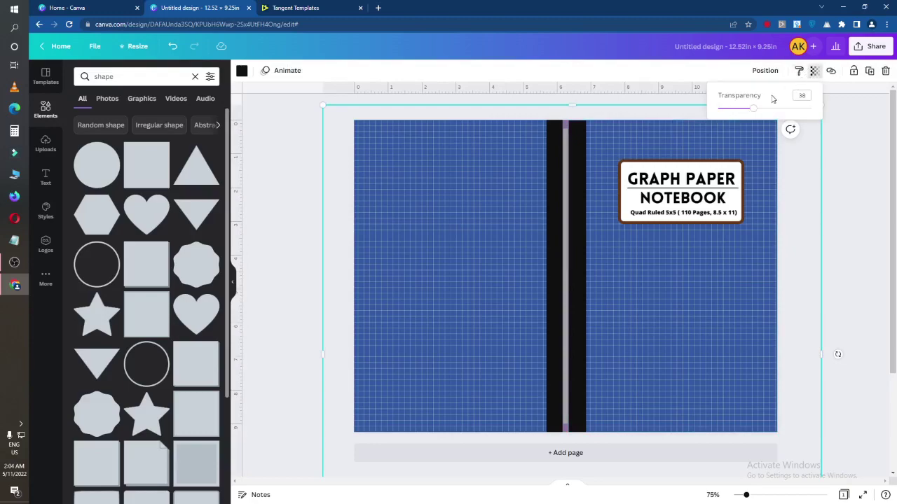
{"action": "left_click_drag", "start_coordinate": [768, 108], "coordinate": [816, 108]}
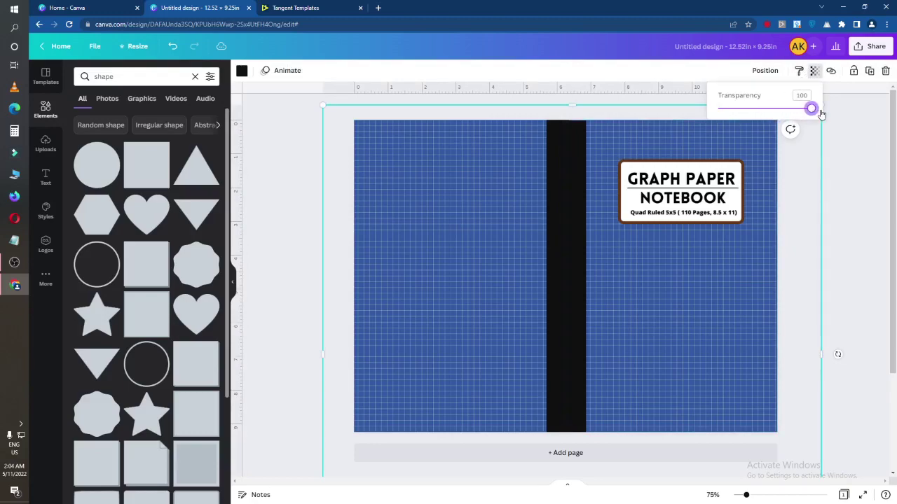
{"action": "left_click", "coordinate": [879, 162]}
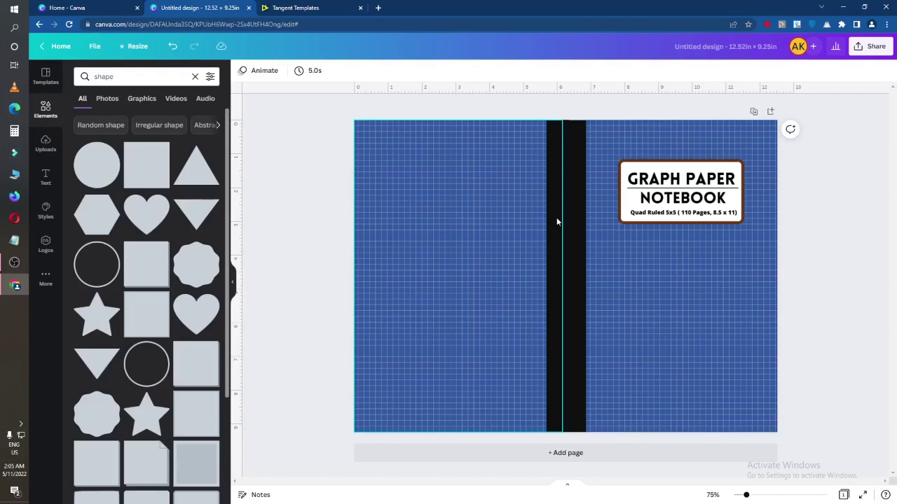
Add a heart shape to the page, then delete it.
{"action": "left_click", "coordinate": [158, 199]}
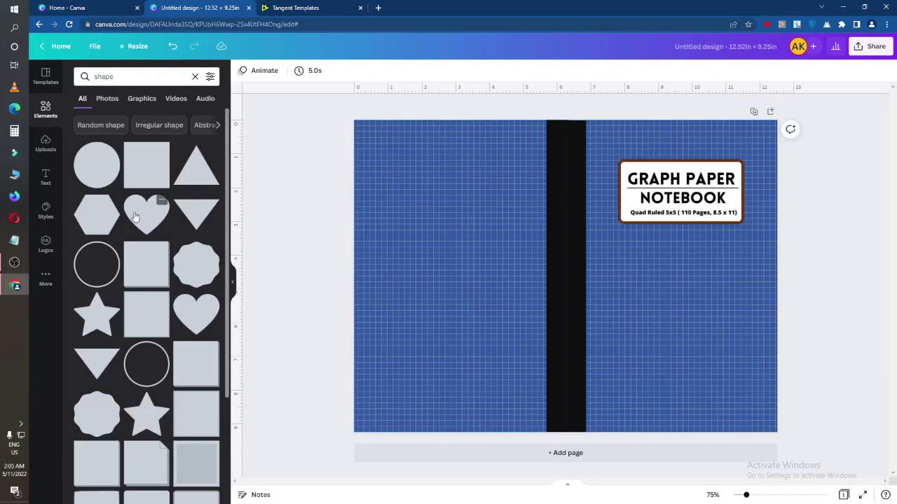
{"action": "left_click_drag", "start_coordinate": [563, 294], "coordinate": [474, 290]}
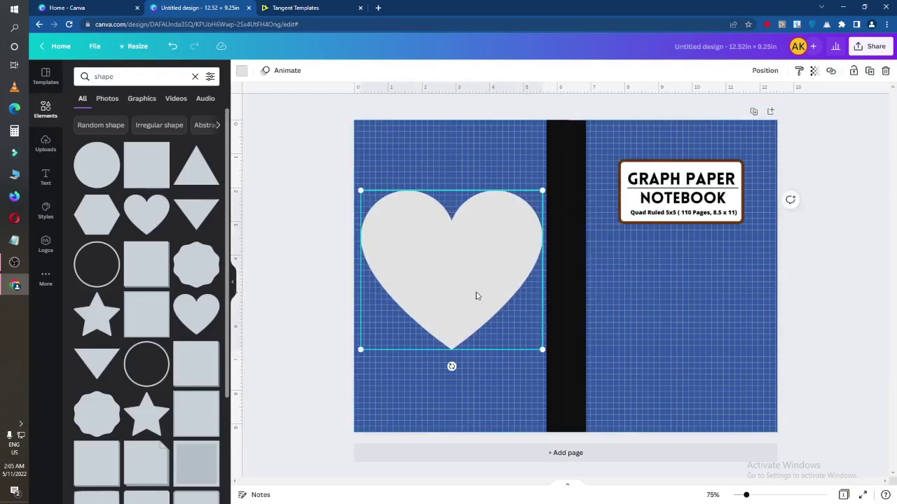
{"action": "key", "text": "Delete"}
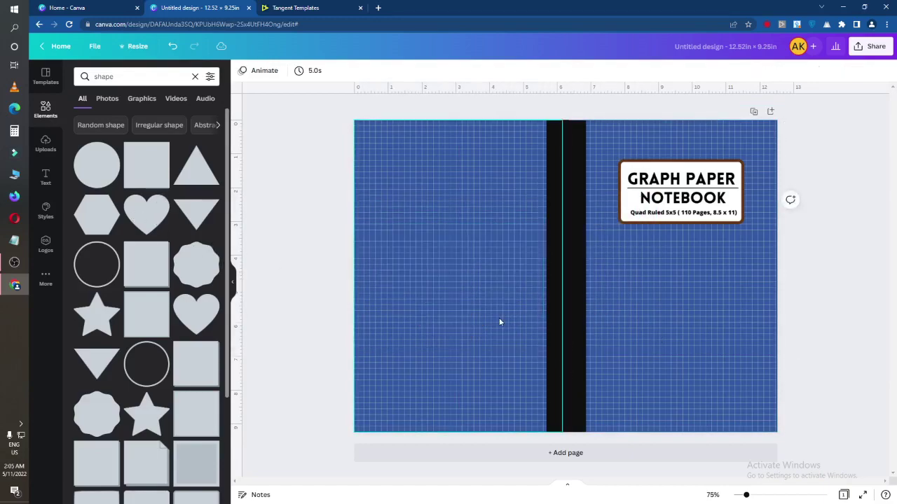
Place a right triangle on the back cover, shrink it to about 3.2 in, and shift it up-left.
{"action": "scroll", "coordinate": [177, 379], "scroll_direction": "down", "scroll_amount": 3}
{"action": "scroll", "coordinate": [176, 379], "scroll_direction": "down", "scroll_amount": 5}
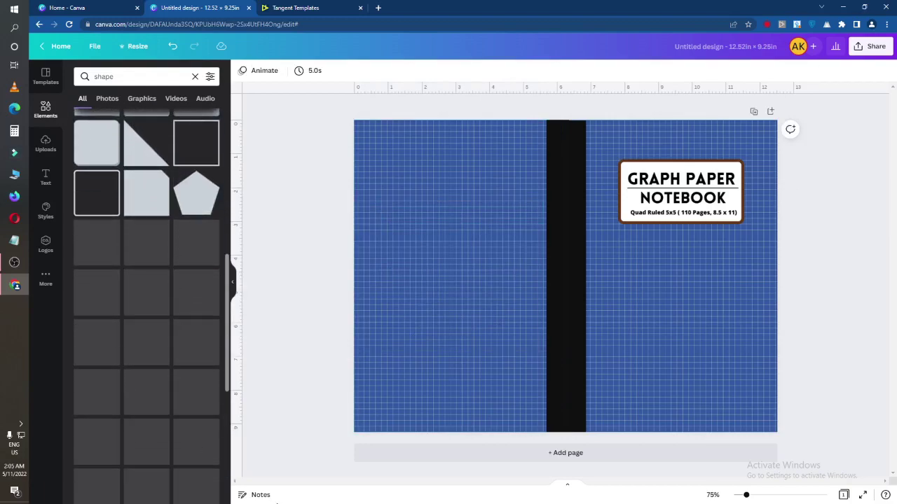
{"action": "left_click", "coordinate": [159, 145]}
{"action": "left_click_drag", "start_coordinate": [506, 279], "coordinate": [385, 262]}
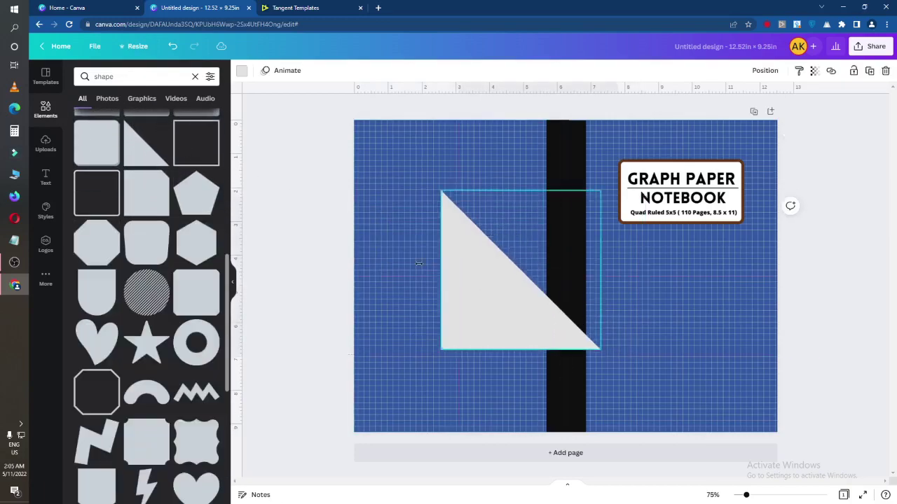
{"action": "left_click_drag", "start_coordinate": [362, 178], "coordinate": [418, 233]}
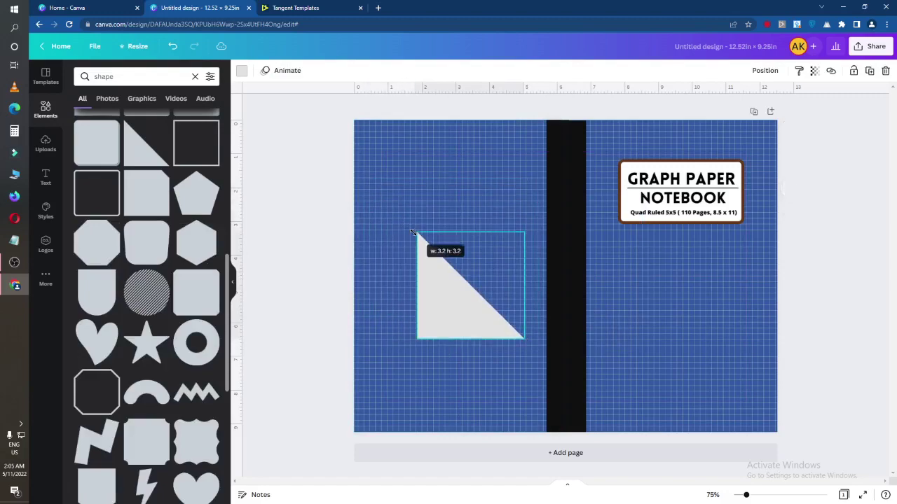
{"action": "left_click_drag", "start_coordinate": [453, 300], "coordinate": [442, 261]}
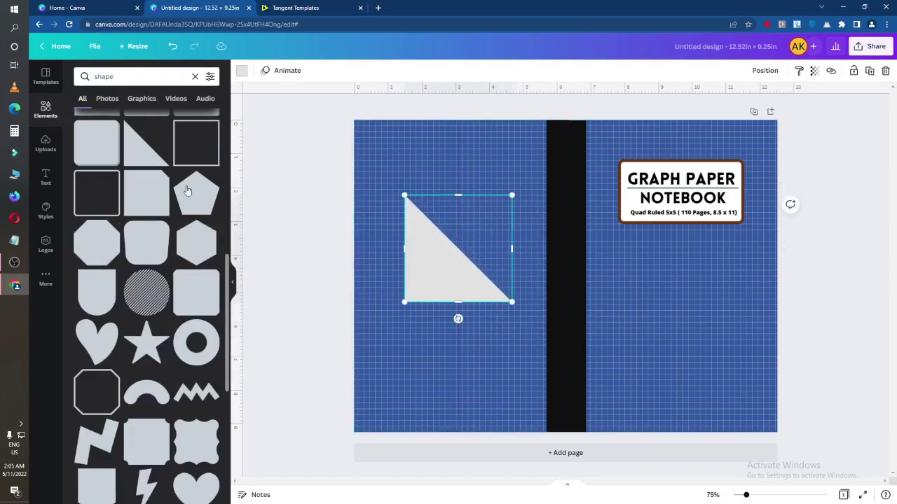
Add a thin line along the triangle's top edge, shortened to the triangle's width.
{"action": "left_click", "coordinate": [195, 77]}
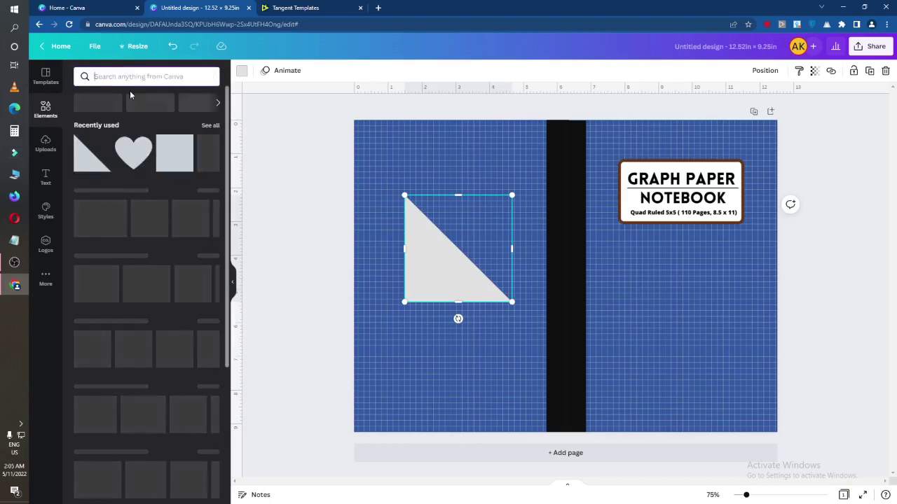
{"action": "left_click", "coordinate": [147, 213]}
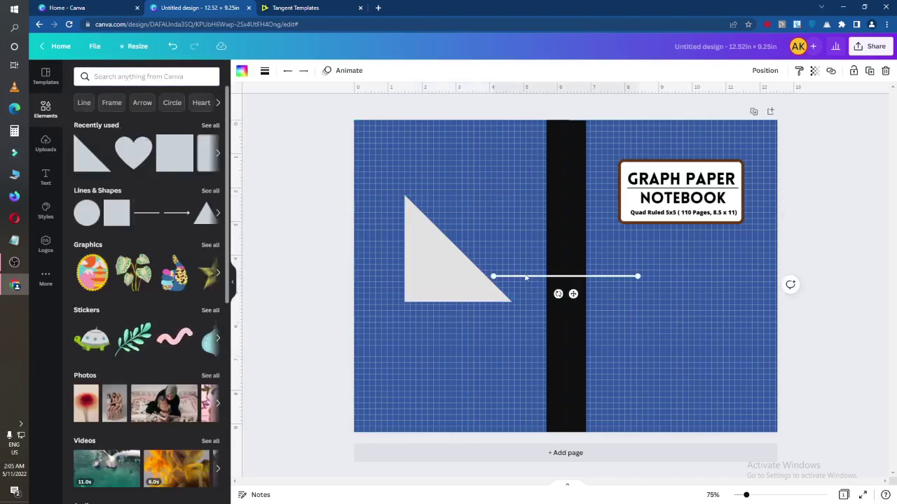
{"action": "mouse_move", "coordinate": [523, 278]}
{"action": "left_mouse_down"}
{"action": "mouse_move", "coordinate": [449, 192]}
{"action": "mouse_move", "coordinate": [435, 192]}
{"action": "left_mouse_up"}
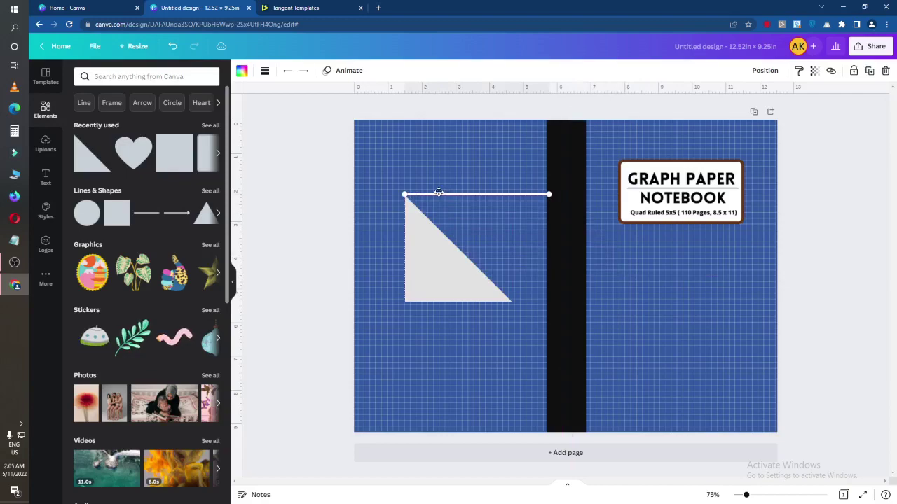
{"action": "left_click_drag", "start_coordinate": [548, 194], "coordinate": [512, 194]}
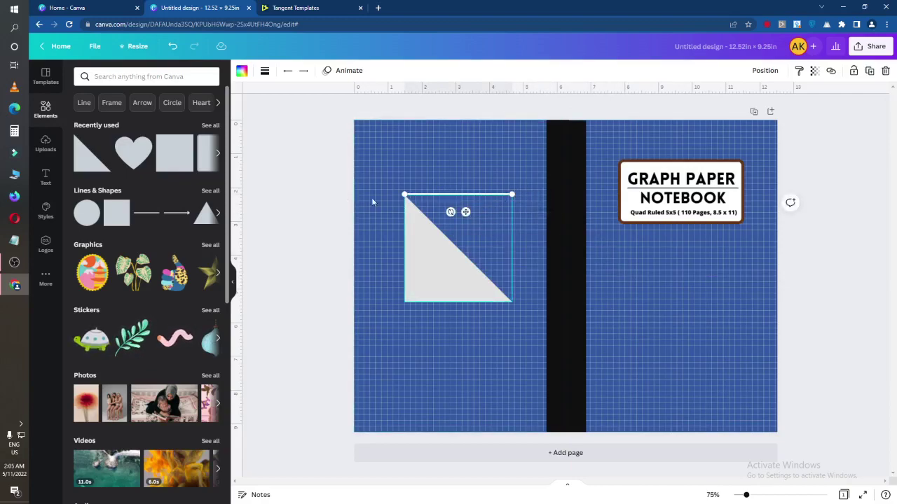
{"action": "left_click", "coordinate": [275, 184]}
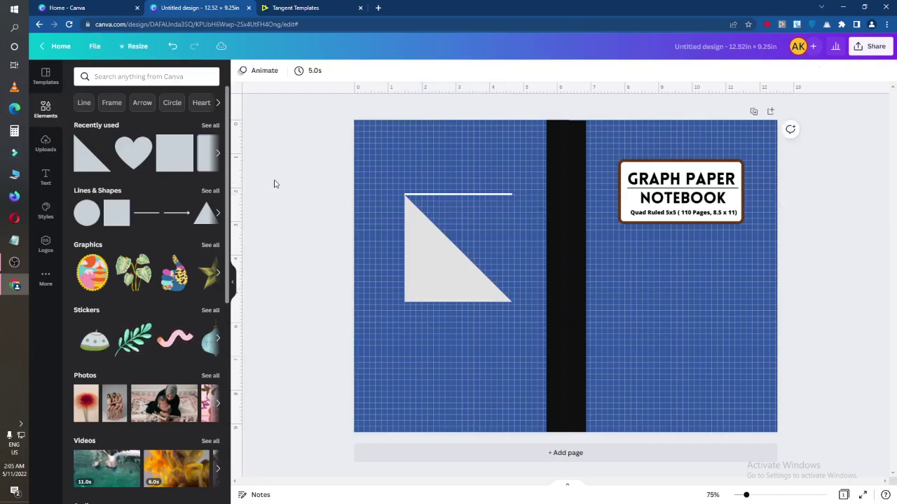
Add a second line rotated to -90° along the triangle's right edge.
{"action": "left_click", "coordinate": [148, 212]}
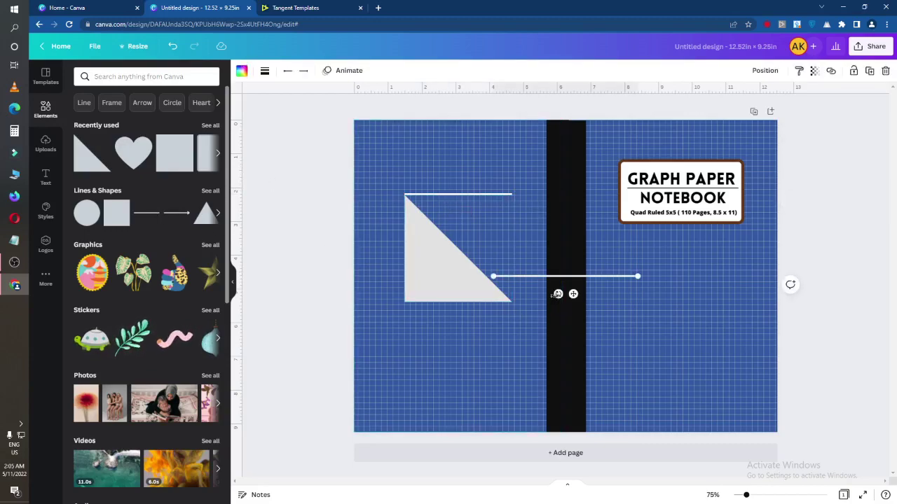
{"action": "mouse_move", "coordinate": [557, 294]}
{"action": "left_mouse_down"}
{"action": "mouse_move", "coordinate": [590, 288]}
{"action": "mouse_move", "coordinate": [511, 257]}
{"action": "left_mouse_up"}
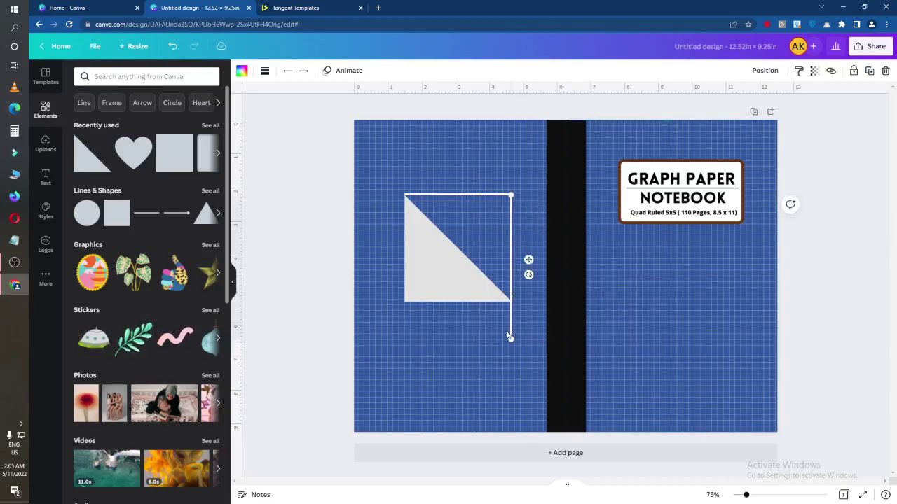
{"action": "left_click_drag", "start_coordinate": [510, 337], "coordinate": [511, 303]}
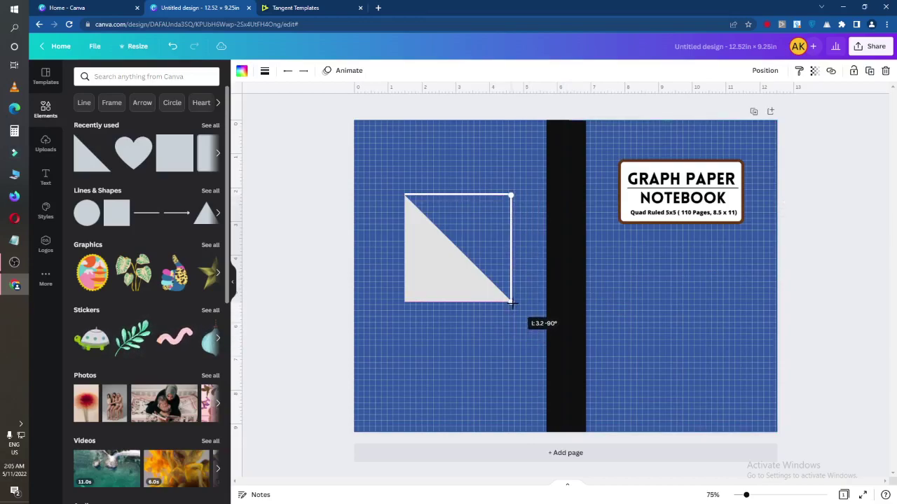
{"action": "left_click", "coordinate": [503, 330]}
{"action": "left_click", "coordinate": [297, 263]}
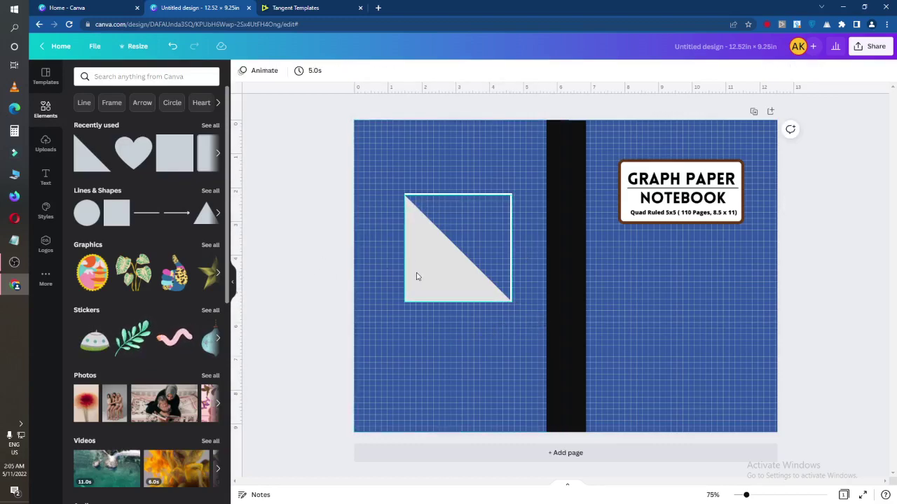
Change the triangle's fill to white after briefly trying light purple.
{"action": "left_click", "coordinate": [419, 275]}
{"action": "left_click", "coordinate": [241, 71]}
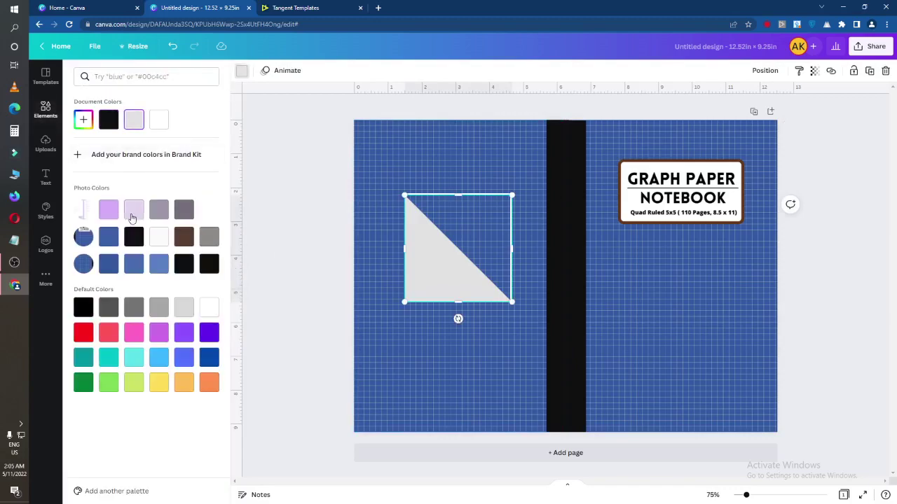
{"action": "left_click", "coordinate": [109, 210]}
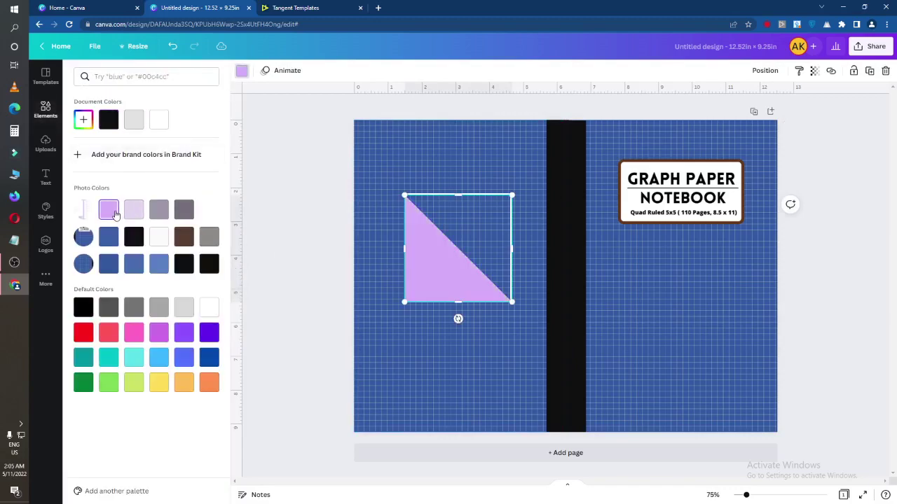
{"action": "left_click", "coordinate": [158, 236]}
{"action": "left_click", "coordinate": [284, 270]}
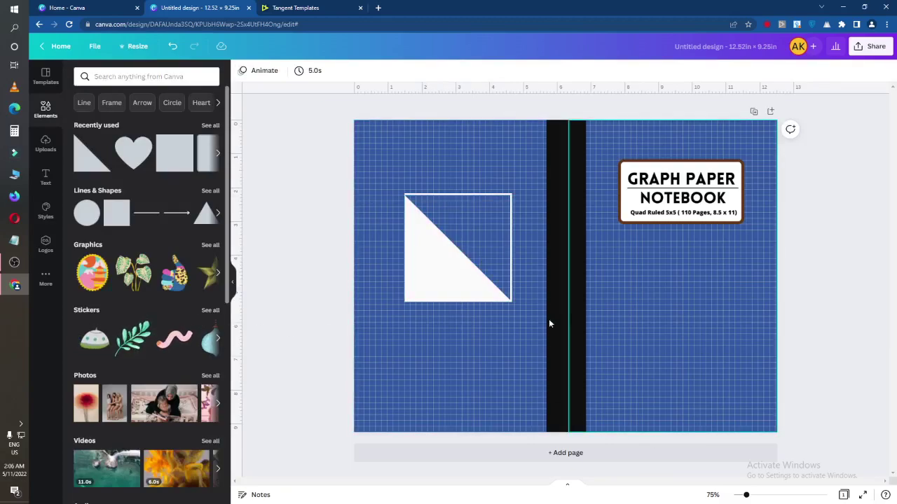
{"action": "left_click", "coordinate": [13, 261]}
{"action": "left_click", "coordinate": [13, 261]}
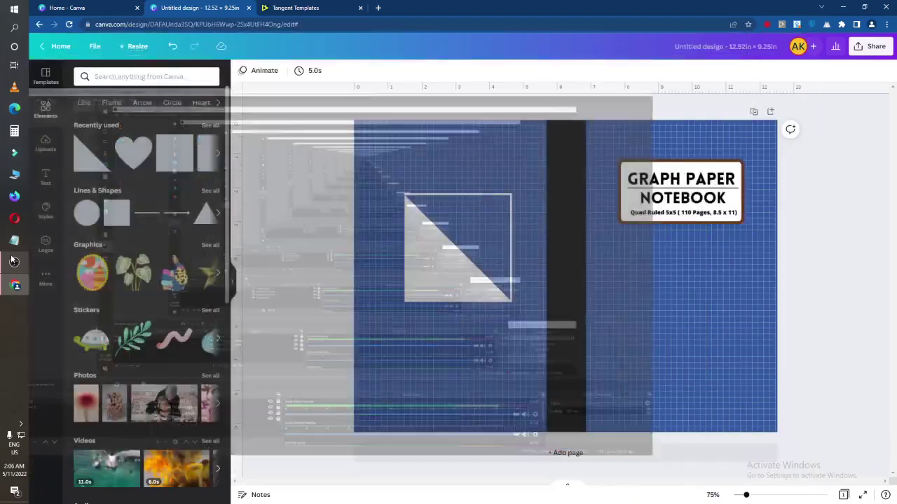